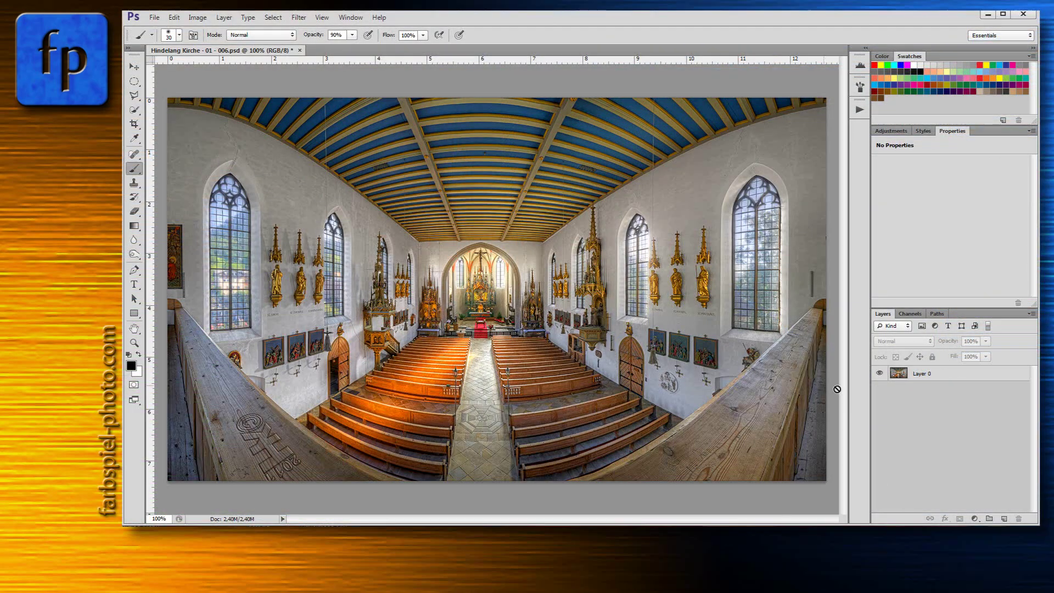
Add a Tutorial Sketchboard layer above Layer 0 and circle the altar in green with a ceiling arrow.
{"action": "left_click", "coordinate": [903, 373]}
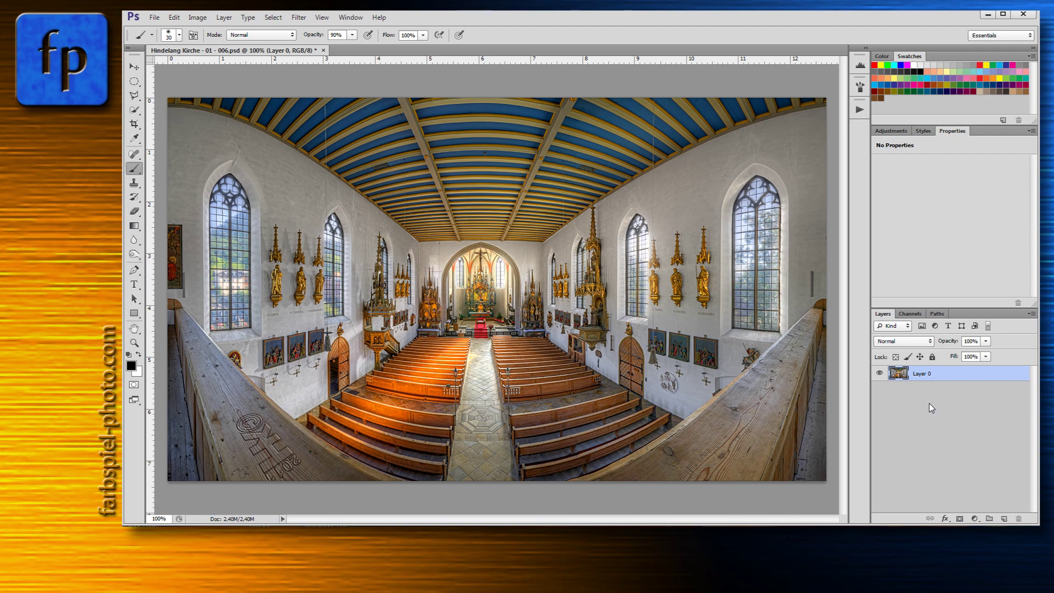
{"action": "key", "text": "F2"}
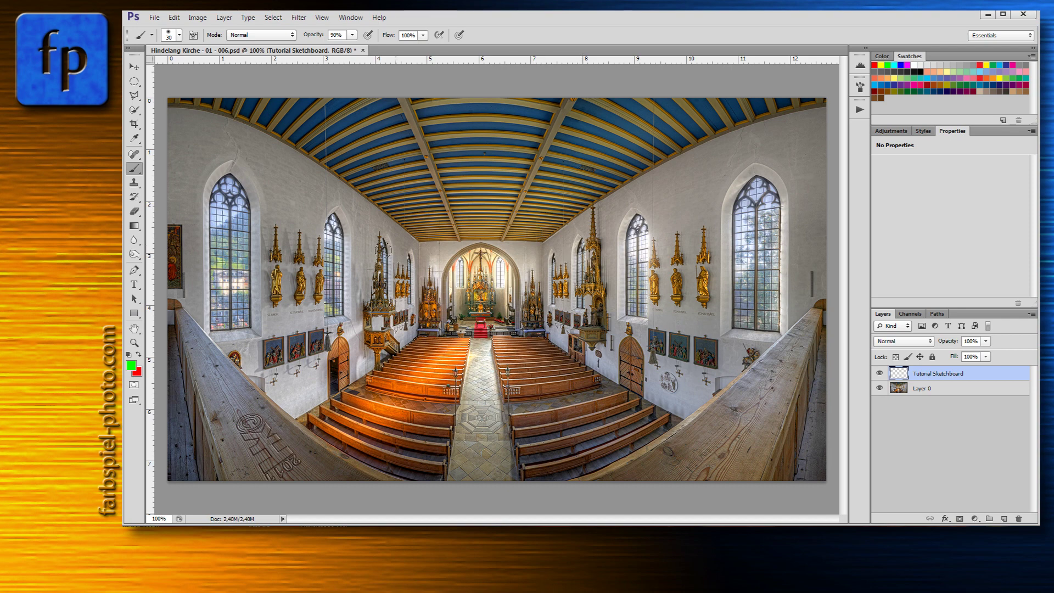
{"action": "mouse_move", "coordinate": [516, 219]}
{"action": "left_mouse_down"}
{"action": "mouse_move", "coordinate": [407, 247]}
{"action": "mouse_move", "coordinate": [496, 373]}
{"action": "mouse_move", "coordinate": [511, 219]}
{"action": "left_mouse_up"}
{"action": "mouse_move", "coordinate": [195, 113]}
{"action": "left_mouse_down"}
{"action": "mouse_move", "coordinate": [358, 180]}
{"action": "mouse_move", "coordinate": [416, 240]}
{"action": "left_mouse_up"}
{"action": "left_click_drag", "start_coordinate": [409, 108], "coordinate": [453, 222]}
{"action": "left_click_drag", "start_coordinate": [440, 200], "coordinate": [461, 207]}
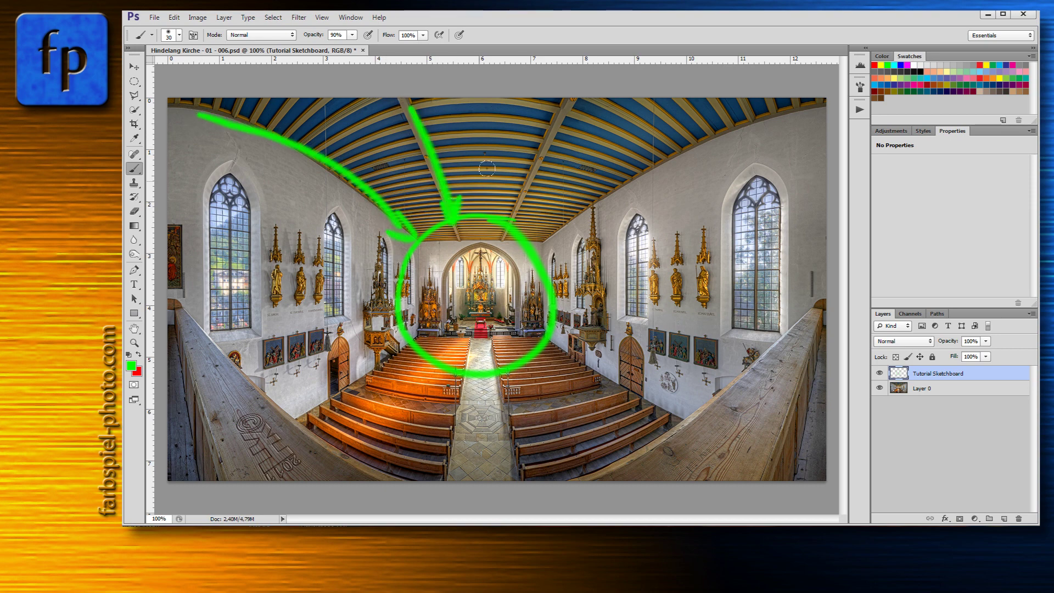
Draw more green arrows and curves toward the altar, then clear the sketch layer and switch to red.
{"action": "mouse_move", "coordinate": [555, 111]}
{"action": "left_mouse_down"}
{"action": "mouse_move", "coordinate": [501, 213]}
{"action": "mouse_move", "coordinate": [526, 222]}
{"action": "left_mouse_up"}
{"action": "mouse_move", "coordinate": [758, 129]}
{"action": "left_mouse_down"}
{"action": "mouse_move", "coordinate": [588, 197]}
{"action": "mouse_move", "coordinate": [543, 255]}
{"action": "left_mouse_up"}
{"action": "mouse_move", "coordinate": [659, 417]}
{"action": "left_mouse_down"}
{"action": "mouse_move", "coordinate": [564, 345]}
{"action": "mouse_move", "coordinate": [563, 359]}
{"action": "left_mouse_up"}
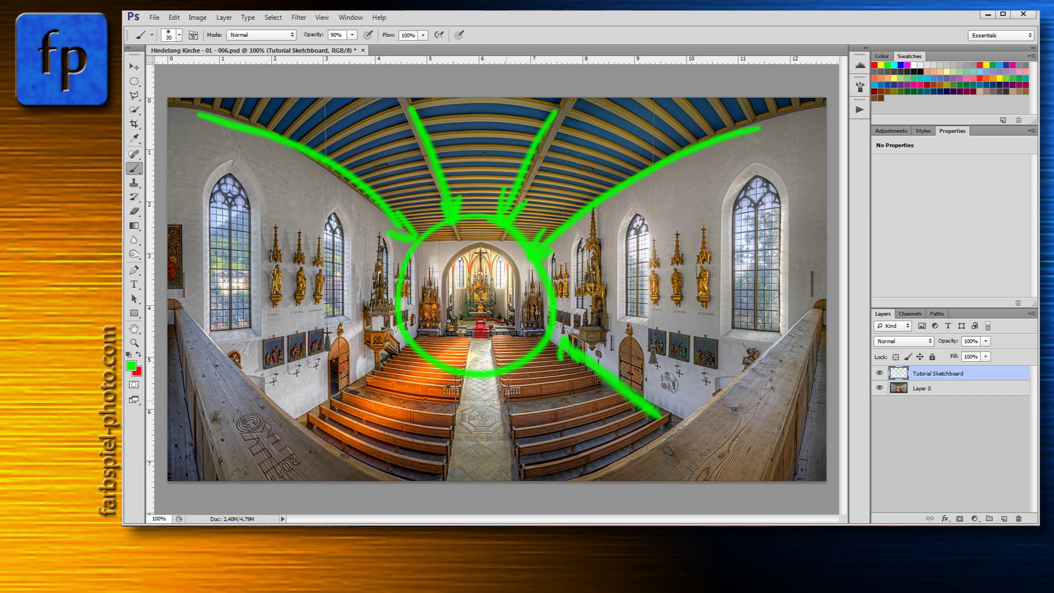
{"action": "left_click_drag", "start_coordinate": [508, 470], "coordinate": [502, 387]}
{"action": "left_click_drag", "start_coordinate": [452, 464], "coordinate": [456, 383]}
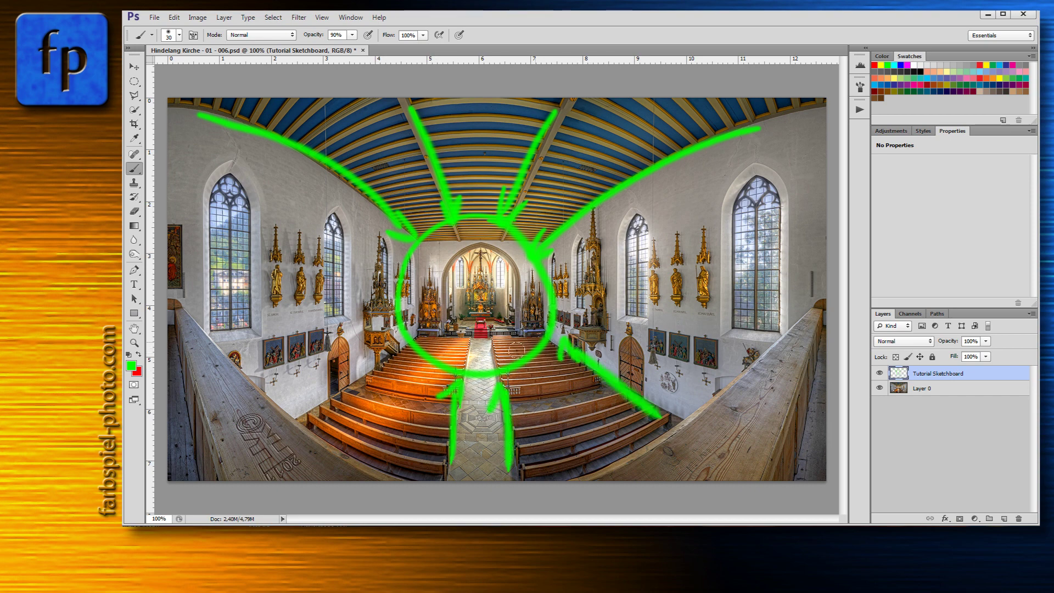
{"action": "mouse_move", "coordinate": [189, 309]}
{"action": "left_mouse_down"}
{"action": "mouse_move", "coordinate": [282, 406]}
{"action": "mouse_move", "coordinate": [415, 475]}
{"action": "mouse_move", "coordinate": [466, 477]}
{"action": "mouse_move", "coordinate": [586, 448]}
{"action": "mouse_move", "coordinate": [806, 306]}
{"action": "left_mouse_up"}
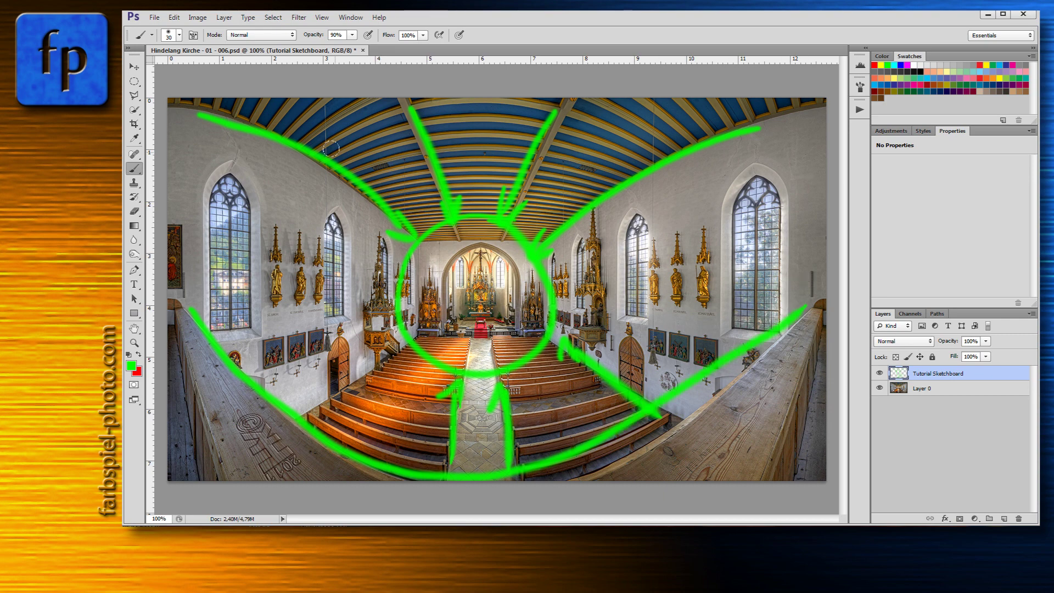
{"action": "mouse_move", "coordinate": [330, 162]}
{"action": "left_mouse_down"}
{"action": "mouse_move", "coordinate": [455, 128]}
{"action": "mouse_move", "coordinate": [560, 136]}
{"action": "mouse_move", "coordinate": [619, 166]}
{"action": "left_mouse_up"}
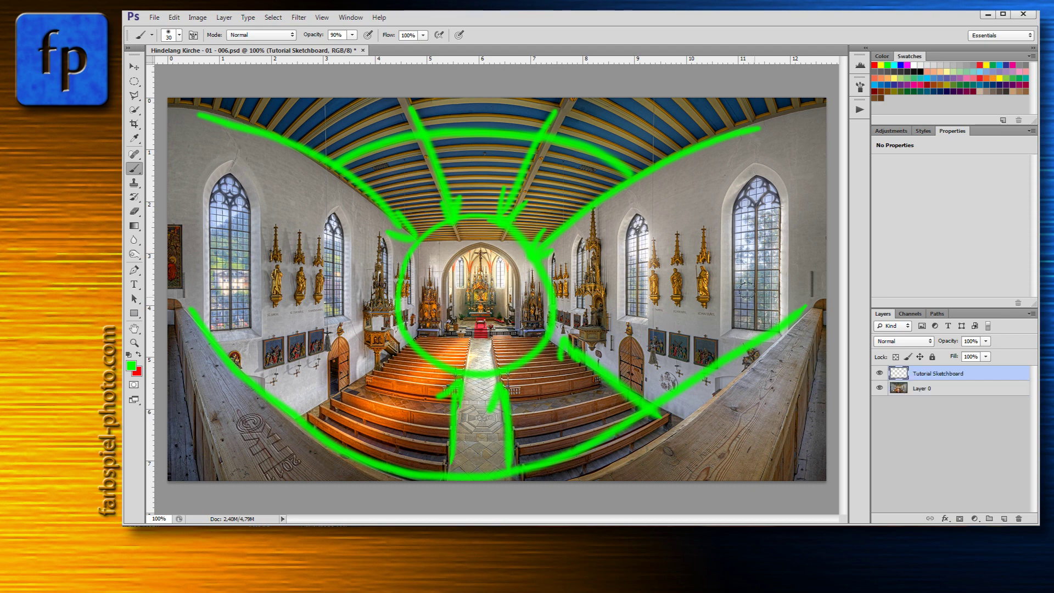
{"action": "key", "text": "Delete"}
{"action": "key", "text": "x"}
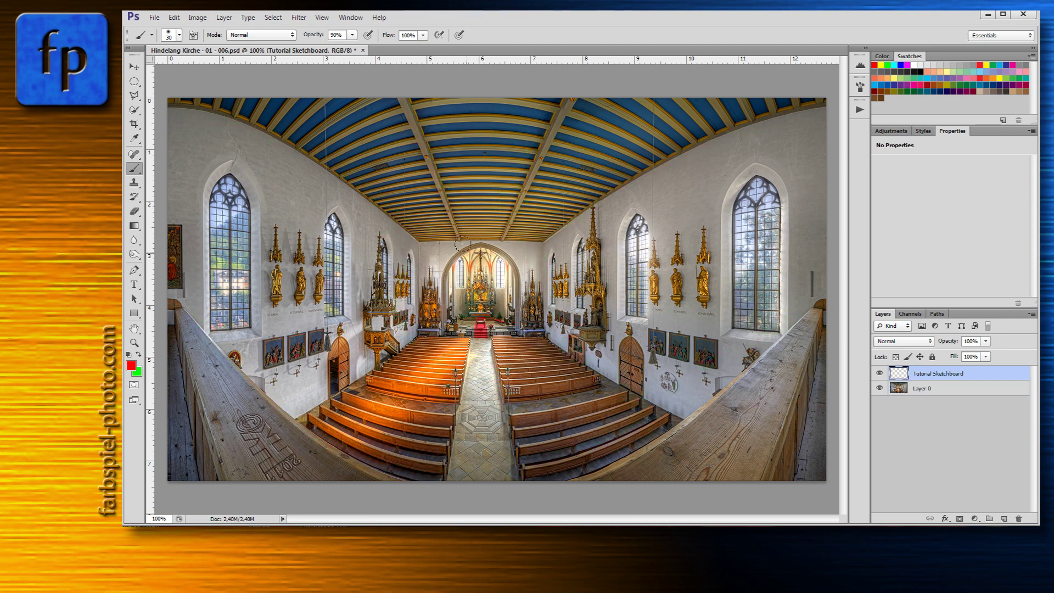
{"action": "mouse_move", "coordinate": [223, 147]}
{"action": "left_mouse_down"}
{"action": "mouse_move", "coordinate": [193, 190]}
{"action": "mouse_move", "coordinate": [188, 288]}
{"action": "mouse_move", "coordinate": [214, 343]}
{"action": "mouse_move", "coordinate": [254, 342]}
{"action": "mouse_move", "coordinate": [266, 227]}
{"action": "mouse_move", "coordinate": [217, 151]}
{"action": "left_mouse_up"}
{"action": "mouse_move", "coordinate": [736, 159]}
{"action": "left_mouse_down"}
{"action": "mouse_move", "coordinate": [686, 269]}
{"action": "mouse_move", "coordinate": [734, 354]}
{"action": "mouse_move", "coordinate": [797, 313]}
{"action": "mouse_move", "coordinate": [744, 160]}
{"action": "left_mouse_up"}
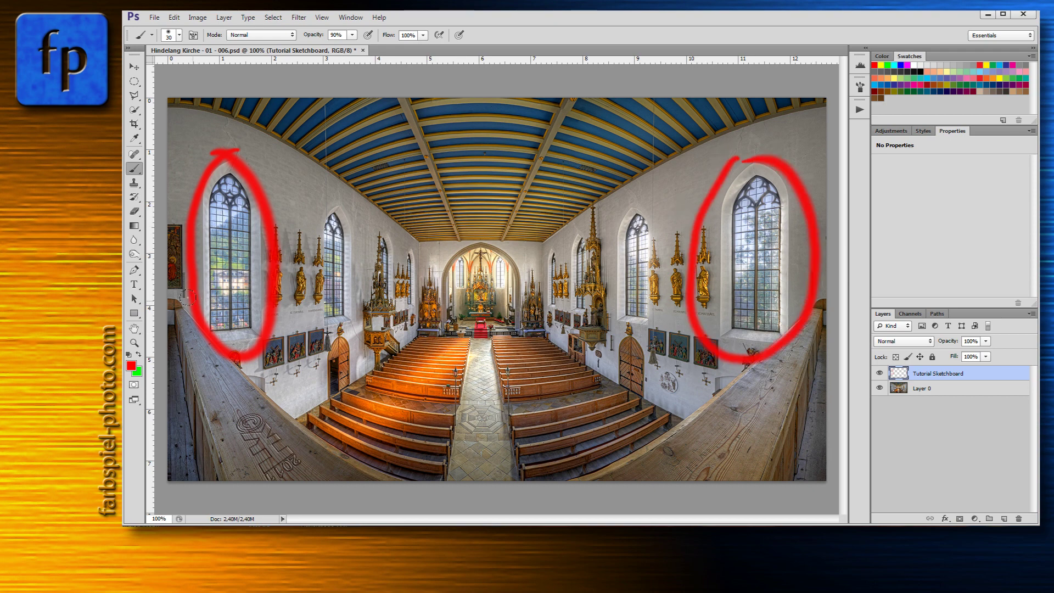
{"action": "mouse_move", "coordinate": [233, 356]}
{"action": "left_mouse_down"}
{"action": "mouse_move", "coordinate": [263, 387]}
{"action": "mouse_move", "coordinate": [375, 454]}
{"action": "mouse_move", "coordinate": [495, 467]}
{"action": "mouse_move", "coordinate": [631, 433]}
{"action": "mouse_move", "coordinate": [694, 400]}
{"action": "mouse_move", "coordinate": [793, 306]}
{"action": "left_mouse_up"}
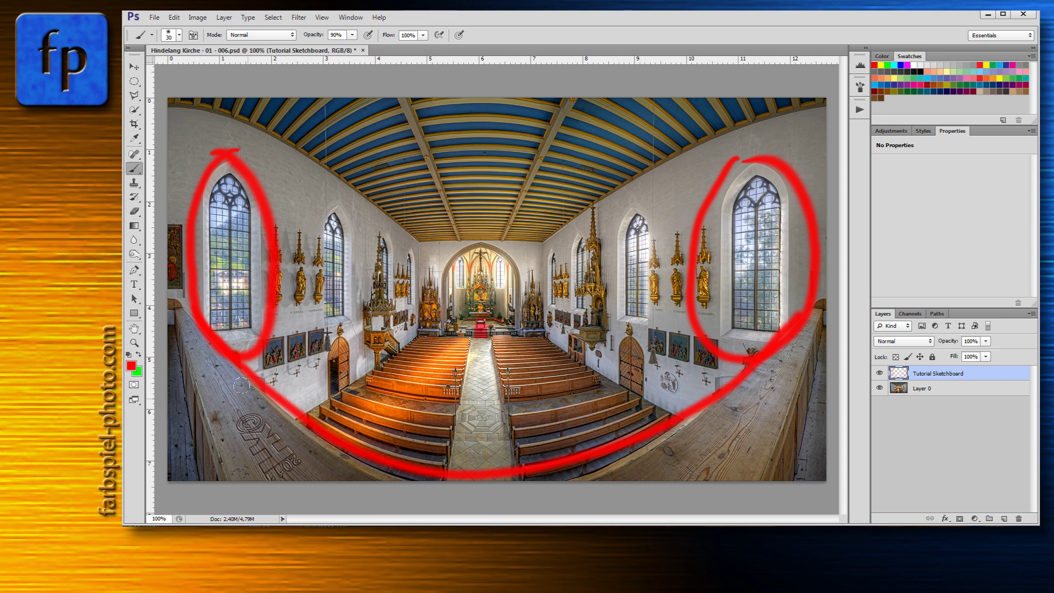
{"action": "mouse_move", "coordinate": [220, 187]}
{"action": "left_mouse_down"}
{"action": "mouse_move", "coordinate": [227, 280]}
{"action": "mouse_move", "coordinate": [240, 296]}
{"action": "mouse_move", "coordinate": [235, 343]}
{"action": "left_mouse_up"}
{"action": "mouse_move", "coordinate": [757, 186]}
{"action": "left_mouse_down"}
{"action": "mouse_move", "coordinate": [740, 208]}
{"action": "mouse_move", "coordinate": [763, 294]}
{"action": "mouse_move", "coordinate": [743, 324]}
{"action": "left_mouse_up"}
{"action": "mouse_move", "coordinate": [233, 373]}
{"action": "left_mouse_down"}
{"action": "mouse_move", "coordinate": [290, 453]}
{"action": "mouse_move", "coordinate": [328, 474]}
{"action": "left_mouse_up"}
{"action": "left_click_drag", "start_coordinate": [623, 453], "coordinate": [826, 392]}
{"action": "key", "text": "x"}
{"action": "mouse_move", "coordinate": [473, 219]}
{"action": "left_mouse_down"}
{"action": "mouse_move", "coordinate": [411, 256]}
{"action": "mouse_move", "coordinate": [437, 353]}
{"action": "mouse_move", "coordinate": [544, 338]}
{"action": "mouse_move", "coordinate": [473, 221]}
{"action": "left_mouse_up"}
{"action": "mouse_move", "coordinate": [387, 279]}
{"action": "left_mouse_down"}
{"action": "mouse_move", "coordinate": [308, 279]}
{"action": "mouse_move", "coordinate": [305, 292]}
{"action": "left_mouse_up"}
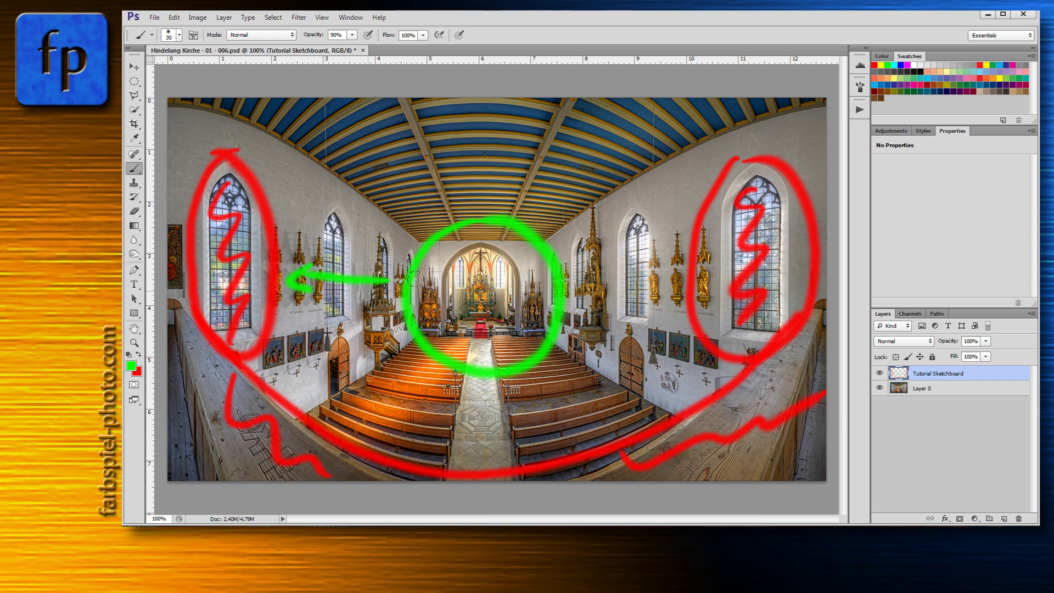
{"action": "mouse_move", "coordinate": [583, 288]}
{"action": "left_mouse_down"}
{"action": "mouse_move", "coordinate": [653, 281]}
{"action": "mouse_move", "coordinate": [635, 275]}
{"action": "left_mouse_up"}
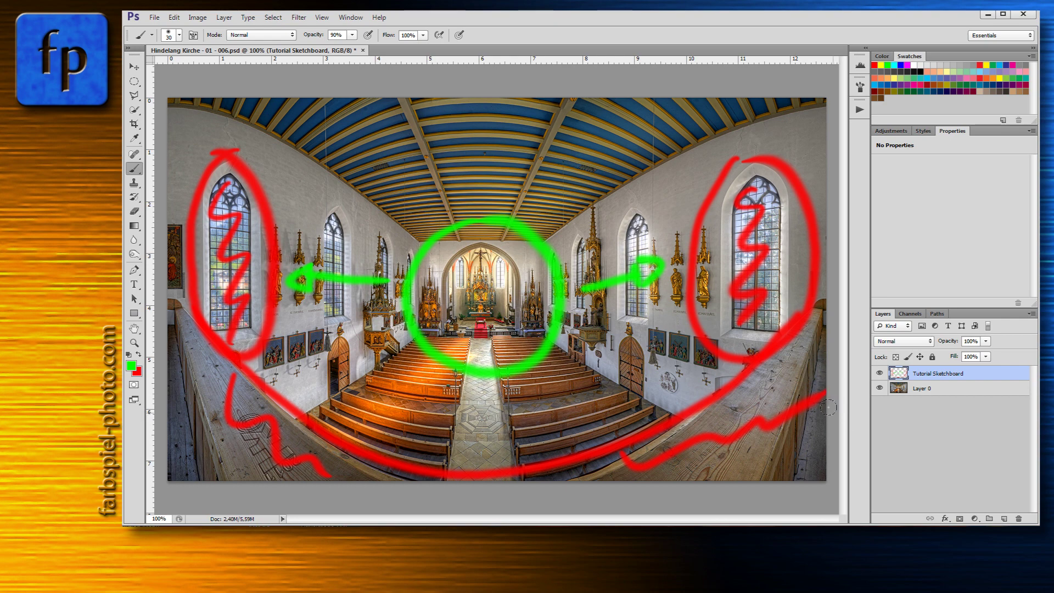
{"action": "key", "text": "ctrl+a"}
{"action": "key", "text": "Delete"}
{"action": "key", "text": "ctrl+d"}
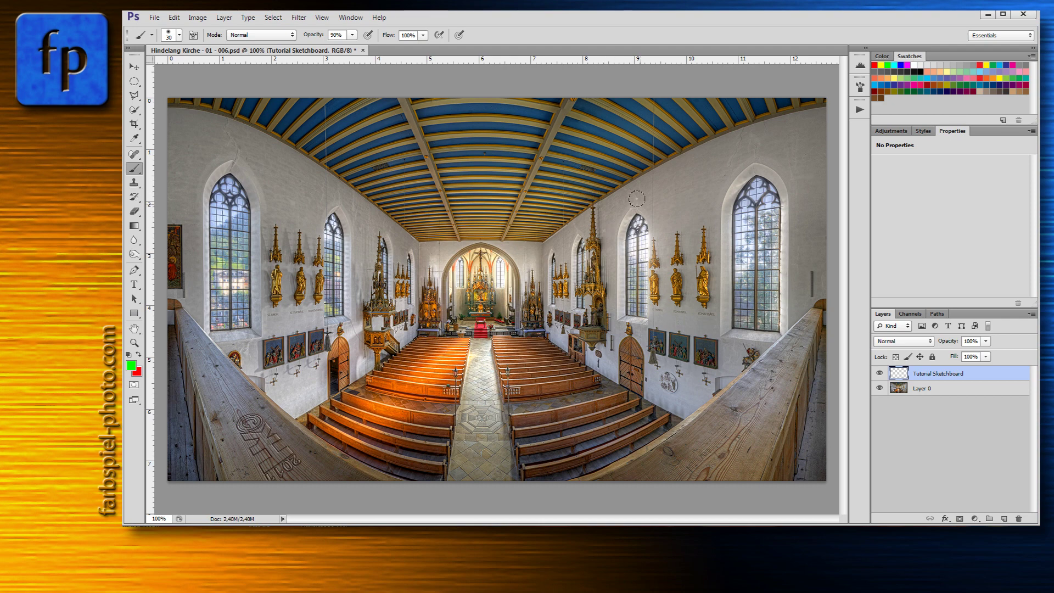
Draw a green ellipse around the central nave and hatch it with four diagonal strokes.
{"action": "mouse_move", "coordinate": [669, 196]}
{"action": "left_mouse_down"}
{"action": "mouse_move", "coordinate": [450, 155]}
{"action": "mouse_move", "coordinate": [284, 303]}
{"action": "mouse_move", "coordinate": [595, 388]}
{"action": "mouse_move", "coordinate": [707, 229]}
{"action": "mouse_move", "coordinate": [608, 184]}
{"action": "left_mouse_up"}
{"action": "left_click_drag", "start_coordinate": [420, 186], "coordinate": [350, 330]}
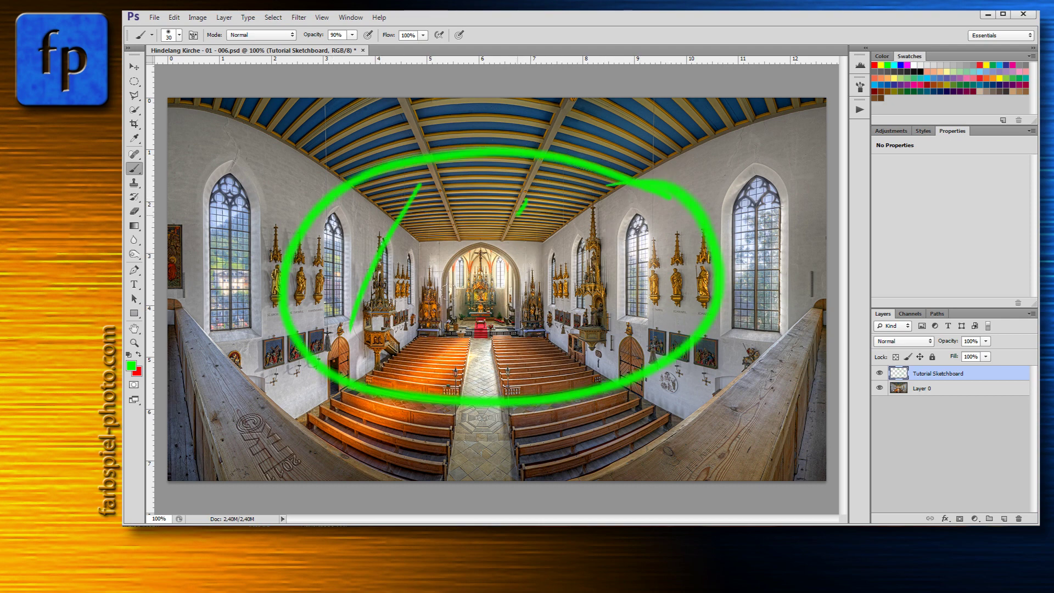
{"action": "left_click_drag", "start_coordinate": [526, 200], "coordinate": [426, 353]}
{"action": "left_click_drag", "start_coordinate": [610, 205], "coordinate": [510, 333]}
{"action": "left_click_drag", "start_coordinate": [680, 231], "coordinate": [600, 341]}
Draw a red zigzag outline across the top, then delete the Tutorial Sketchboard layer.
{"action": "key", "text": "x"}
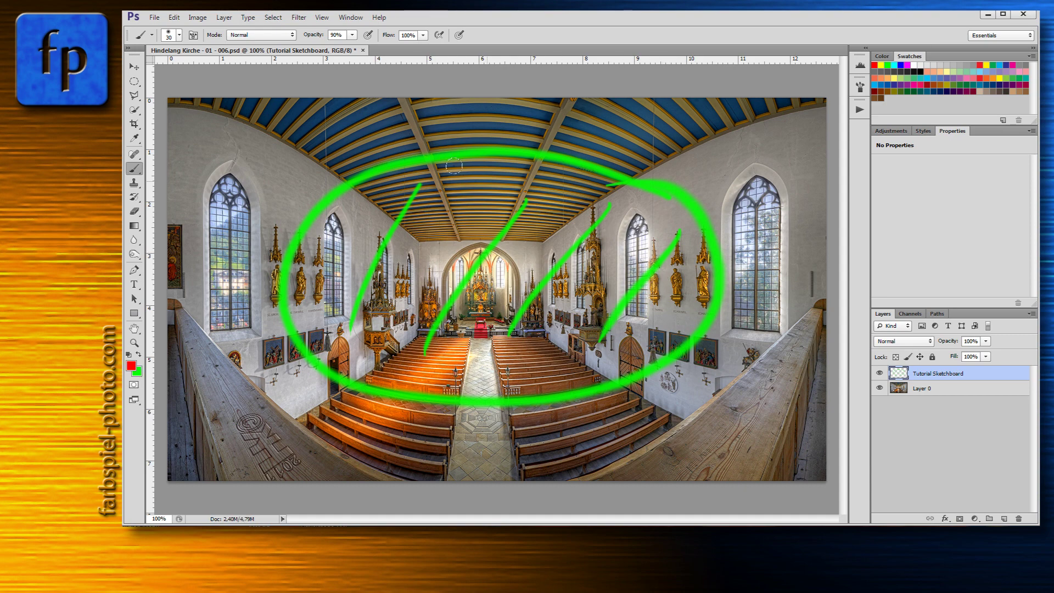
{"action": "mouse_move", "coordinate": [317, 124]}
{"action": "left_mouse_down"}
{"action": "mouse_move", "coordinate": [327, 154]}
{"action": "mouse_move", "coordinate": [197, 247]}
{"action": "mouse_move", "coordinate": [193, 352]}
{"action": "mouse_move", "coordinate": [260, 371]}
{"action": "mouse_move", "coordinate": [401, 443]}
{"action": "mouse_move", "coordinate": [464, 456]}
{"action": "mouse_move", "coordinate": [726, 425]}
{"action": "mouse_move", "coordinate": [769, 335]}
{"action": "mouse_move", "coordinate": [774, 285]}
{"action": "mouse_move", "coordinate": [716, 124]}
{"action": "left_mouse_up"}
{"action": "mouse_move", "coordinate": [648, 113]}
{"action": "left_mouse_down"}
{"action": "mouse_move", "coordinate": [443, 117]}
{"action": "mouse_move", "coordinate": [305, 138]}
{"action": "left_mouse_up"}
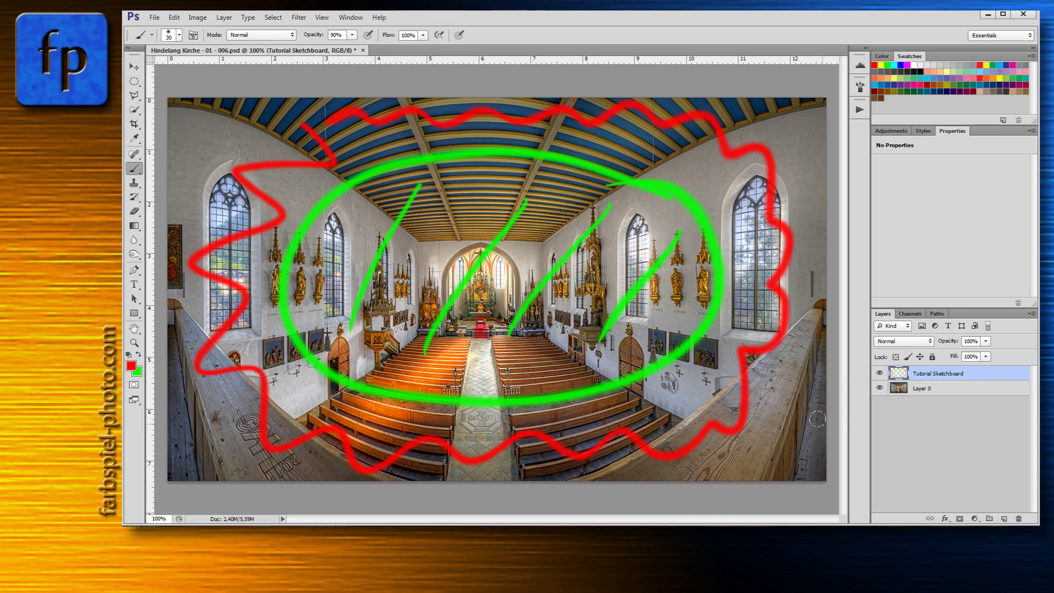
{"action": "key", "text": "Delete"}
{"action": "key", "text": "d"}
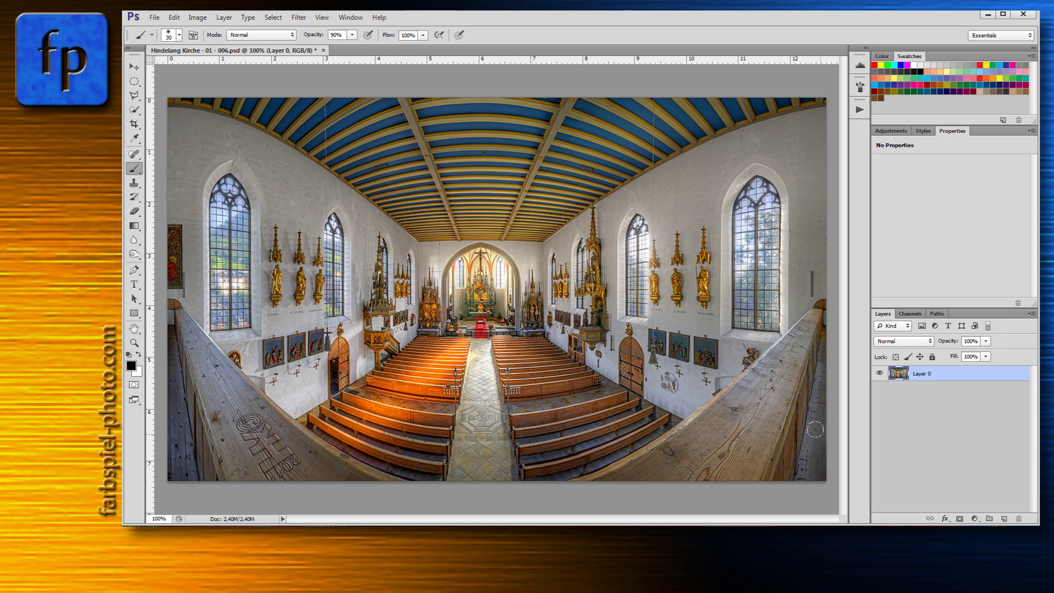
Duplicate Layer 0 with Ctrl+J and darken the left and right walls and railings using the Burn Tool.
{"action": "left_click", "coordinate": [948, 375]}
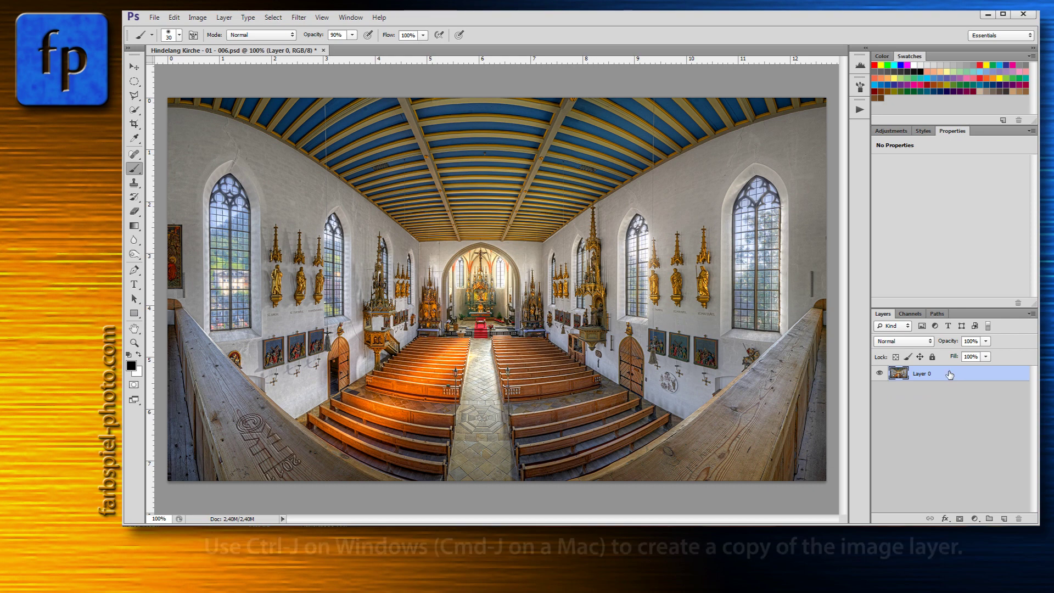
{"action": "key", "text": "ctrl+j"}
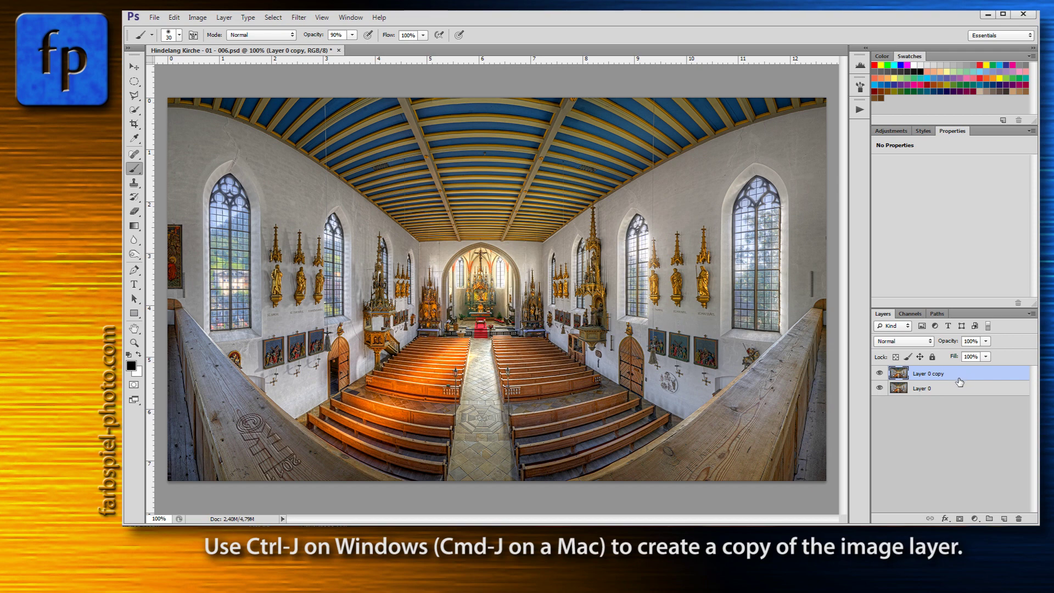
{"action": "left_click", "coordinate": [135, 254]}
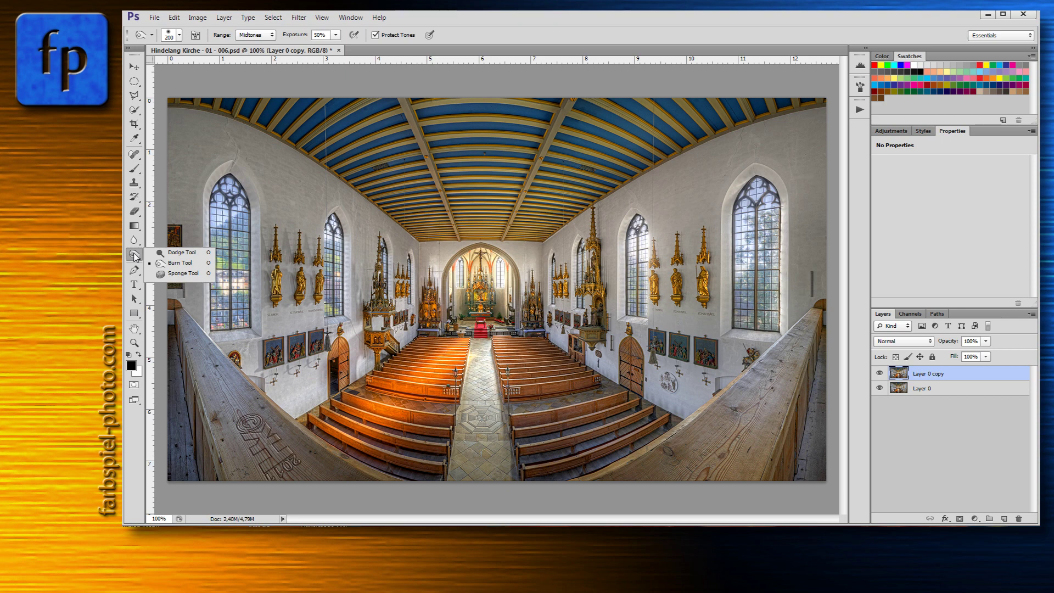
{"action": "left_click", "coordinate": [180, 267]}
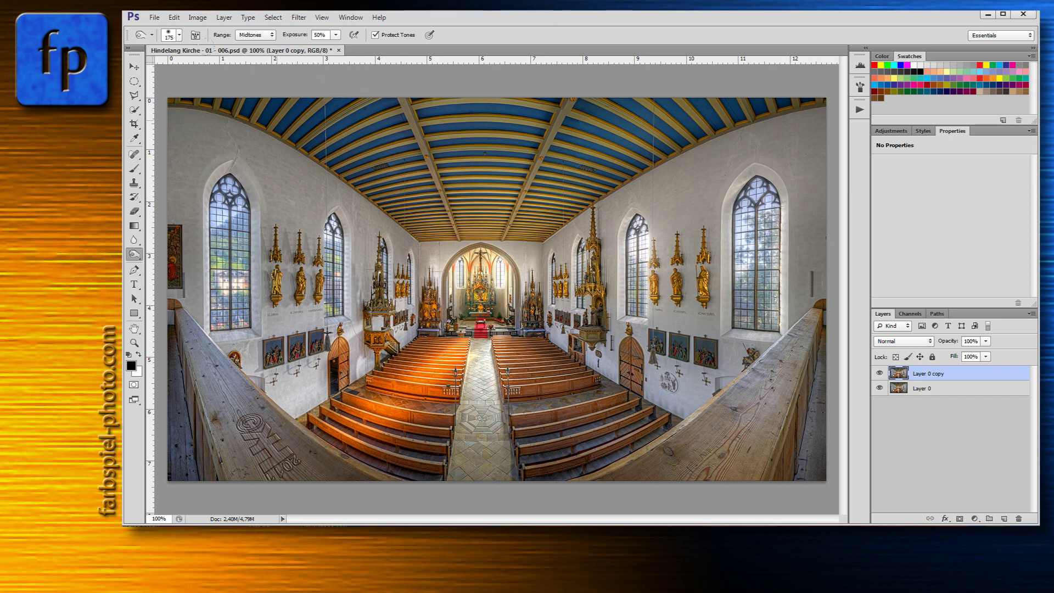
{"action": "mouse_move", "coordinate": [203, 129]}
{"action": "left_mouse_down"}
{"action": "mouse_move", "coordinate": [195, 231]}
{"action": "mouse_move", "coordinate": [211, 389]}
{"action": "mouse_move", "coordinate": [263, 451]}
{"action": "mouse_move", "coordinate": [769, 450]}
{"action": "left_mouse_up"}
{"action": "mouse_move", "coordinate": [675, 385]}
{"action": "left_mouse_down"}
{"action": "mouse_move", "coordinate": [807, 351]}
{"action": "mouse_move", "coordinate": [804, 263]}
{"action": "mouse_move", "coordinate": [790, 165]}
{"action": "mouse_move", "coordinate": [645, 58]}
{"action": "mouse_move", "coordinate": [574, 110]}
{"action": "mouse_move", "coordinate": [305, 116]}
{"action": "left_mouse_up"}
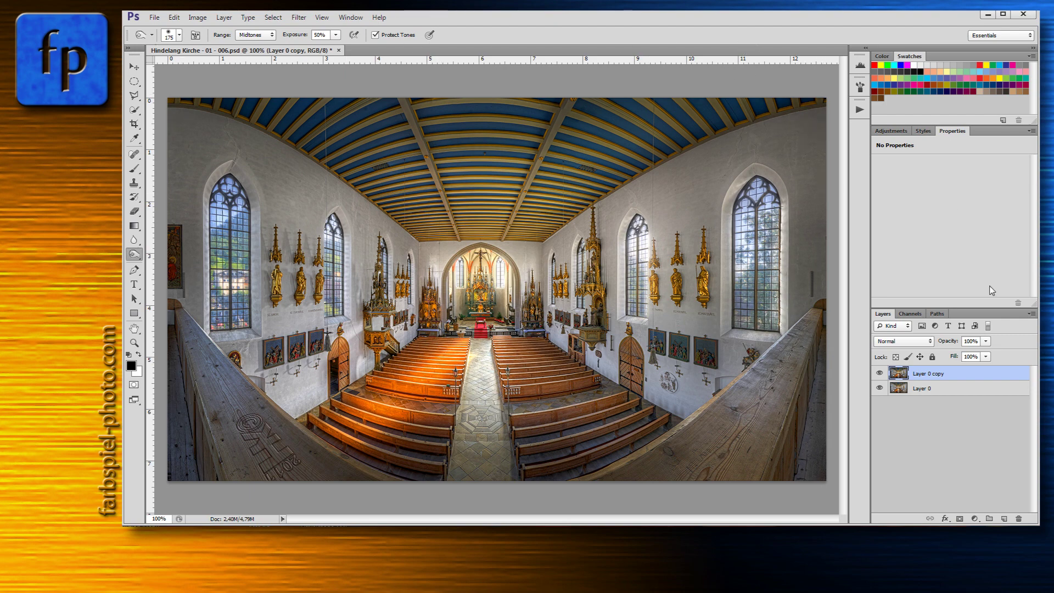
Toggle Layer 0 copy's visibility twice to compare the darkened copy with the original.
{"action": "left_click", "coordinate": [880, 374]}
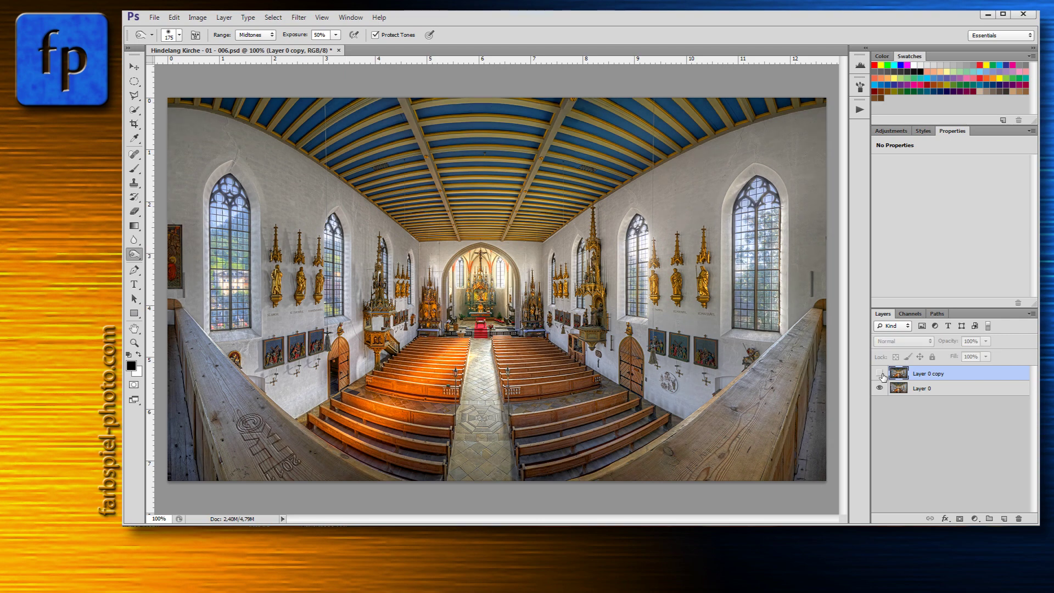
{"action": "left_click", "coordinate": [881, 374]}
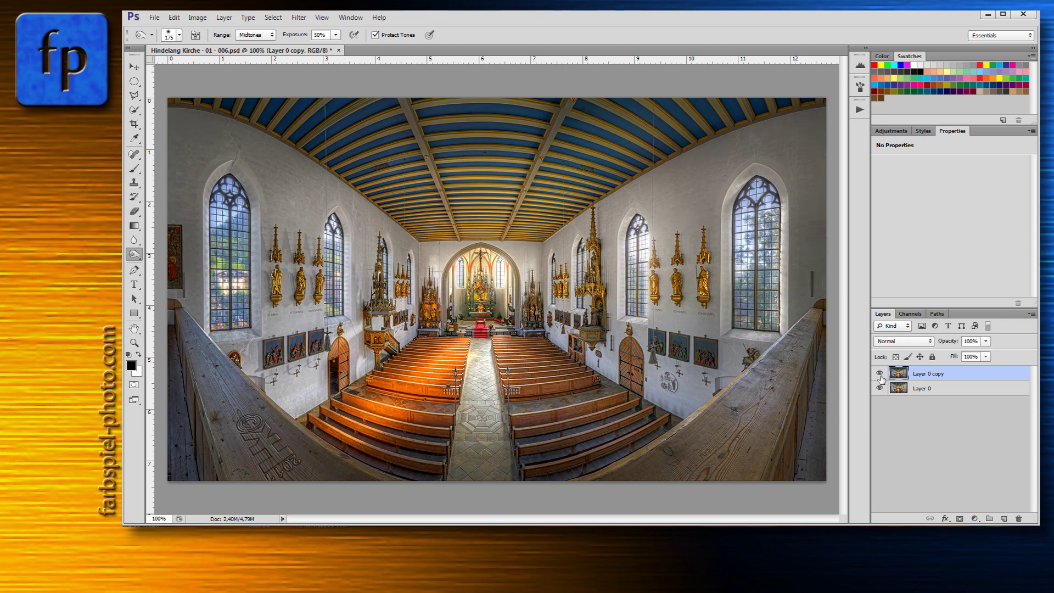
{"action": "left_click", "coordinate": [880, 374]}
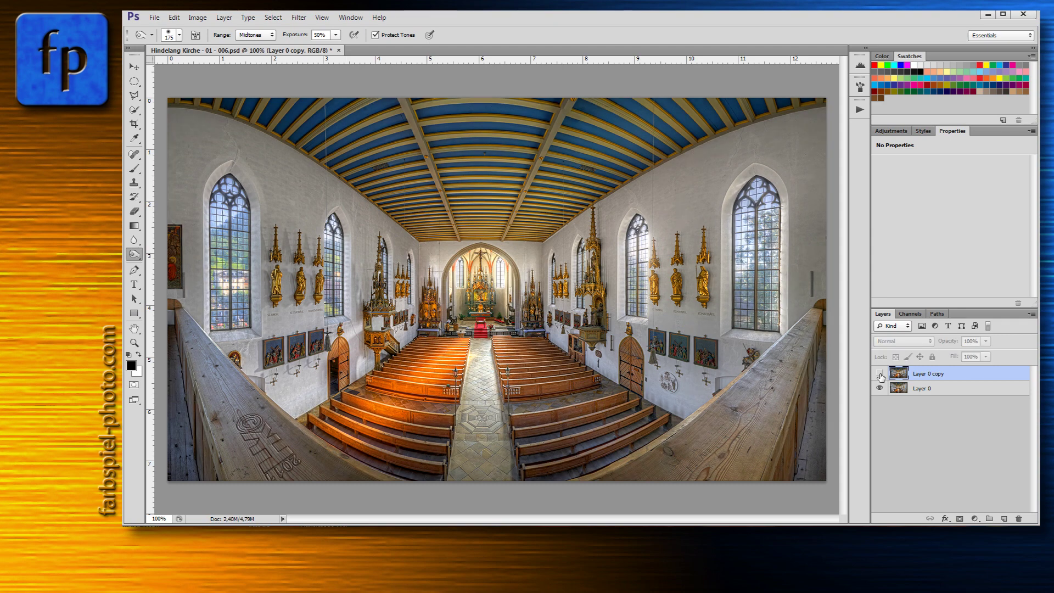
{"action": "left_click", "coordinate": [880, 374]}
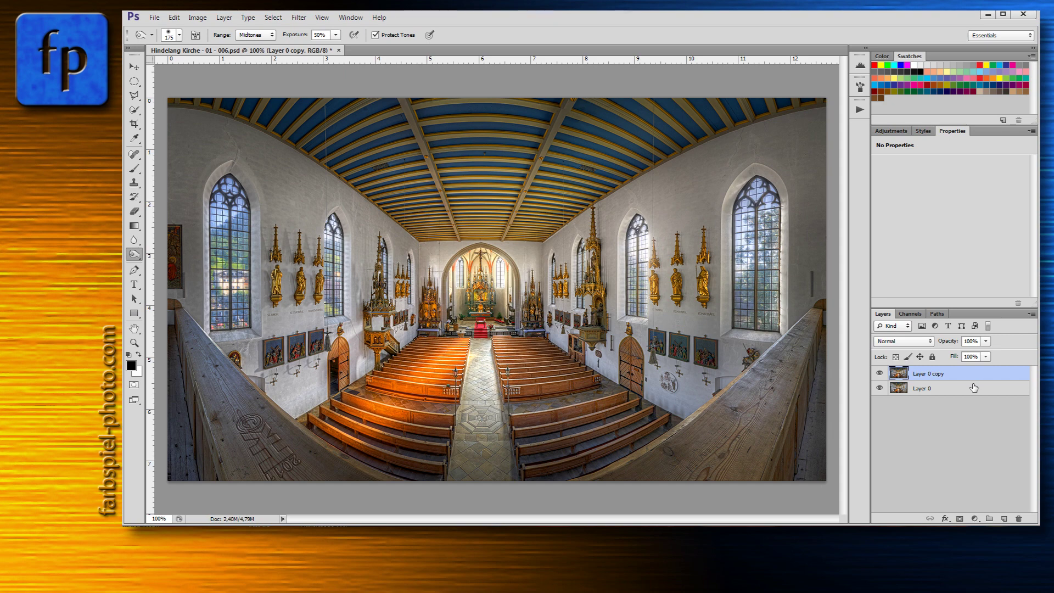
Burn patches around the photo's edges, then drag Layer 0 copy to the trash.
{"action": "mouse_move", "coordinate": [388, 72]}
{"action": "left_mouse_down"}
{"action": "mouse_move", "coordinate": [302, 203]}
{"action": "mouse_move", "coordinate": [694, 250]}
{"action": "mouse_move", "coordinate": [318, 404]}
{"action": "mouse_move", "coordinate": [209, 115]}
{"action": "left_mouse_up"}
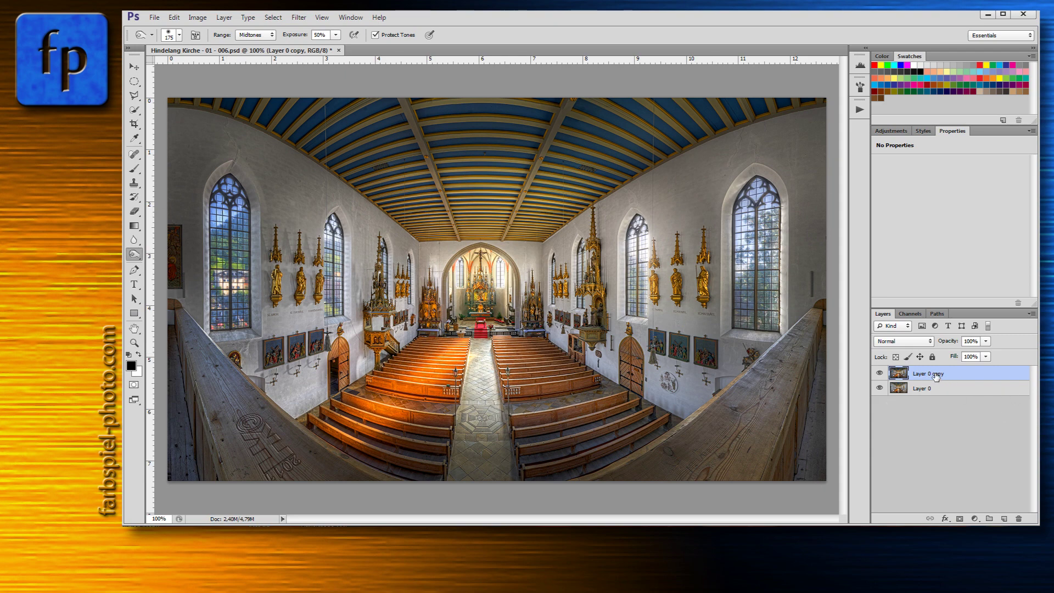
{"action": "left_click_drag", "start_coordinate": [936, 375], "coordinate": [1018, 519]}
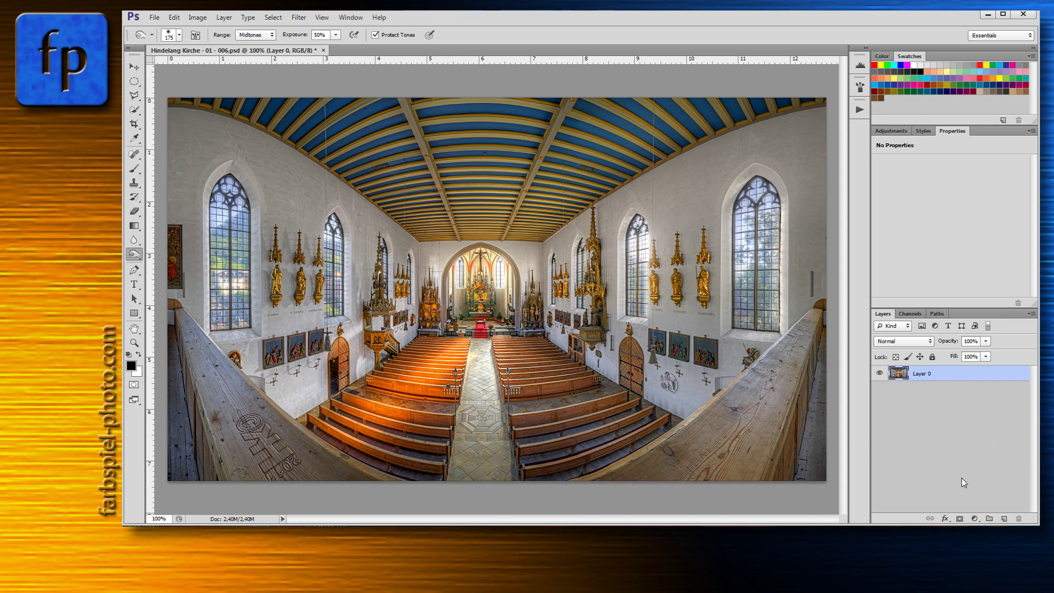
Duplicate the photo layer and apply a Lens Correction vignette with amount -67 and adjusted midpoint.
{"action": "key", "text": "ctrl+j"}
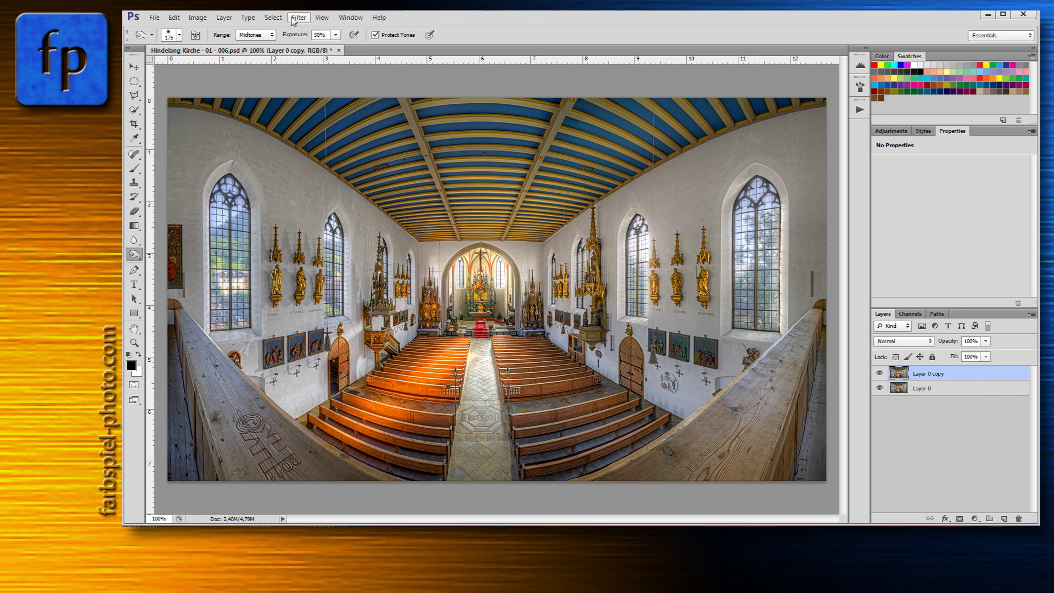
{"action": "left_click", "coordinate": [299, 18]}
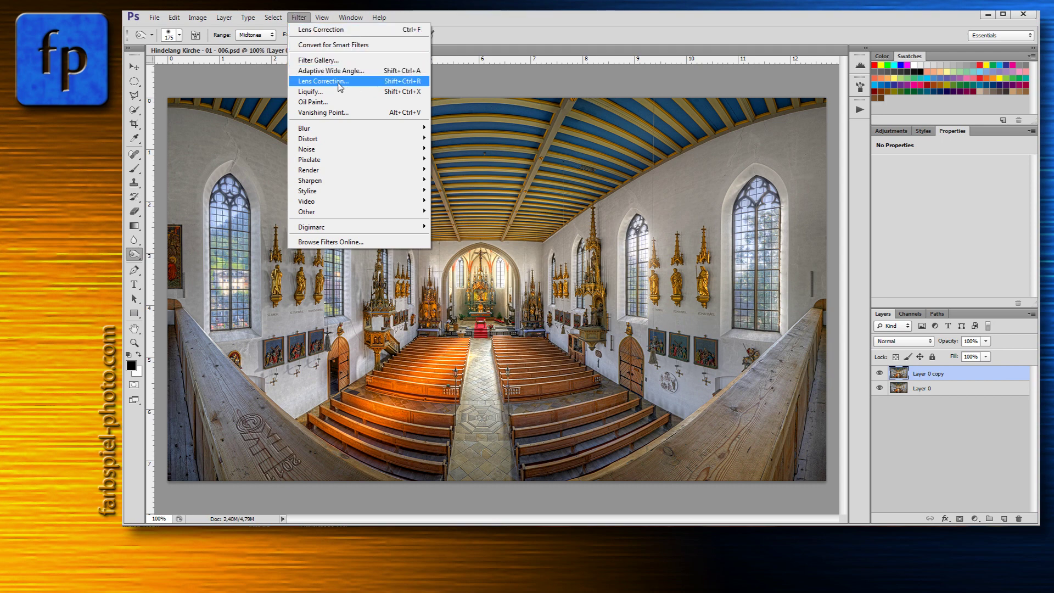
{"action": "left_click", "coordinate": [332, 81]}
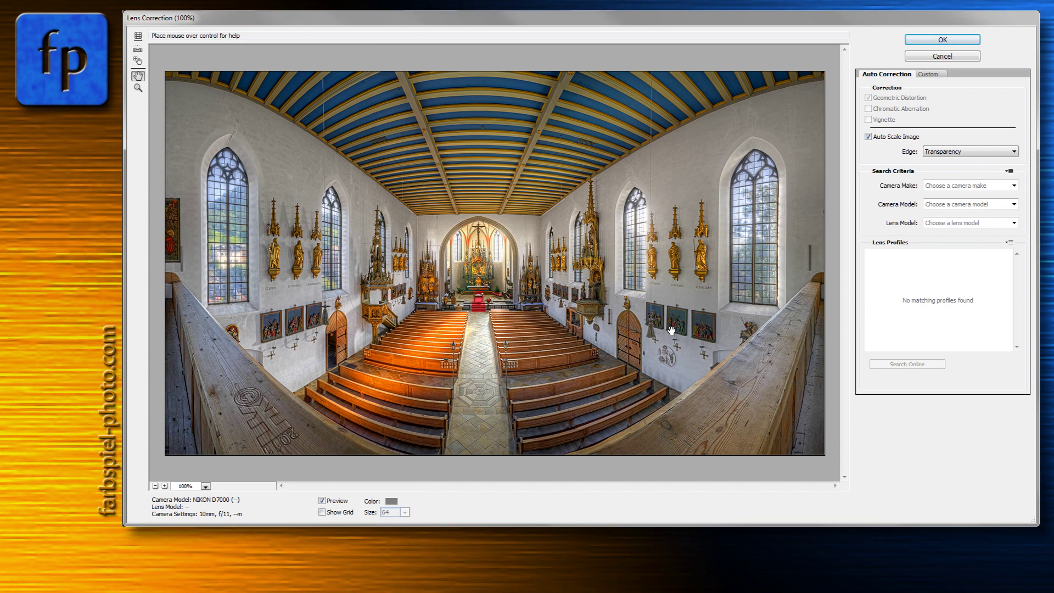
{"action": "left_click", "coordinate": [931, 76]}
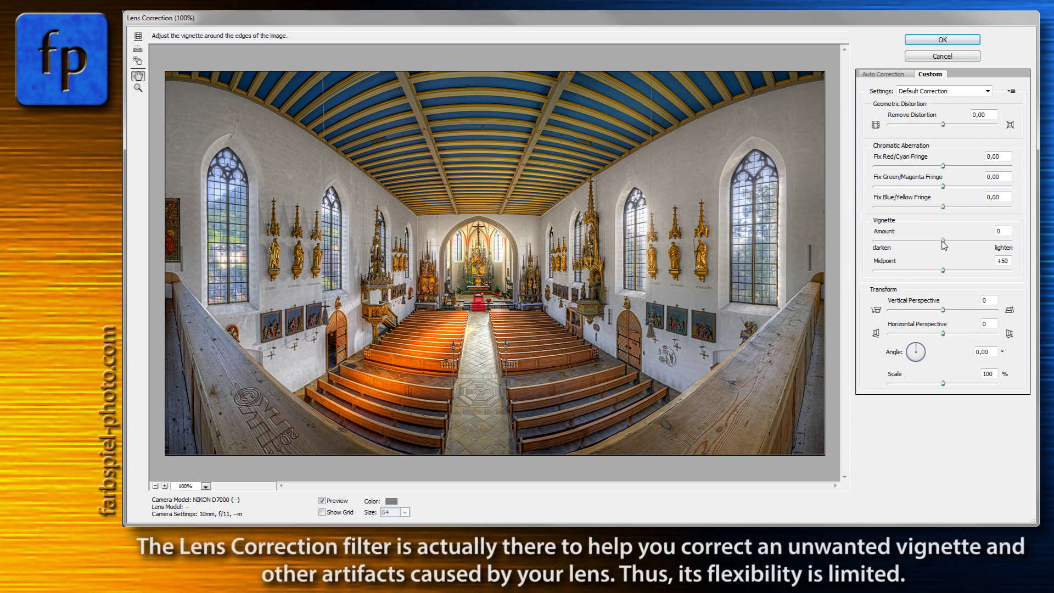
{"action": "left_click_drag", "start_coordinate": [951, 243], "coordinate": [899, 247]}
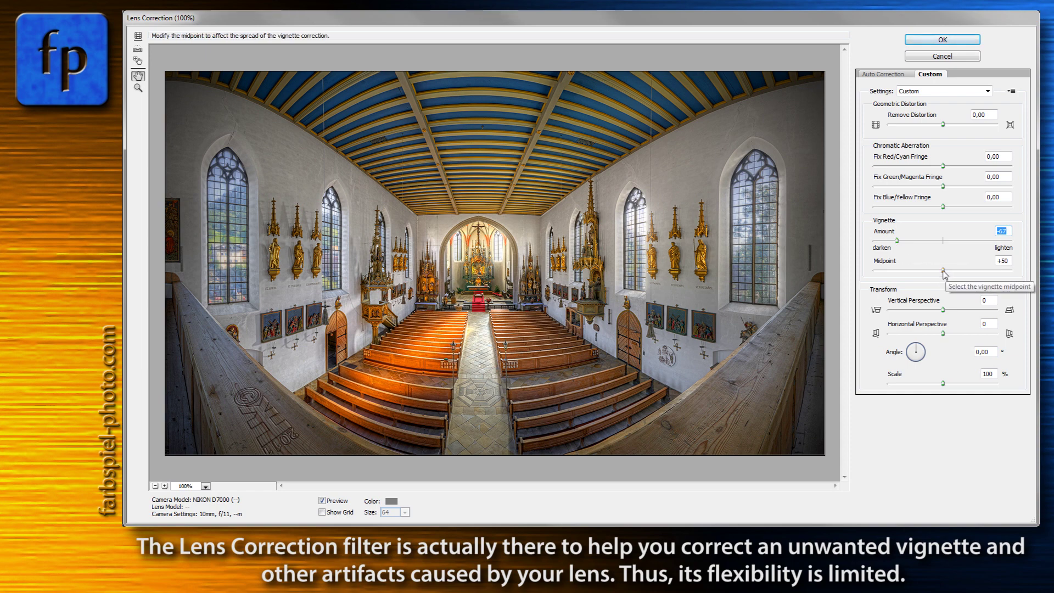
{"action": "left_click_drag", "start_coordinate": [945, 271], "coordinate": [909, 279]}
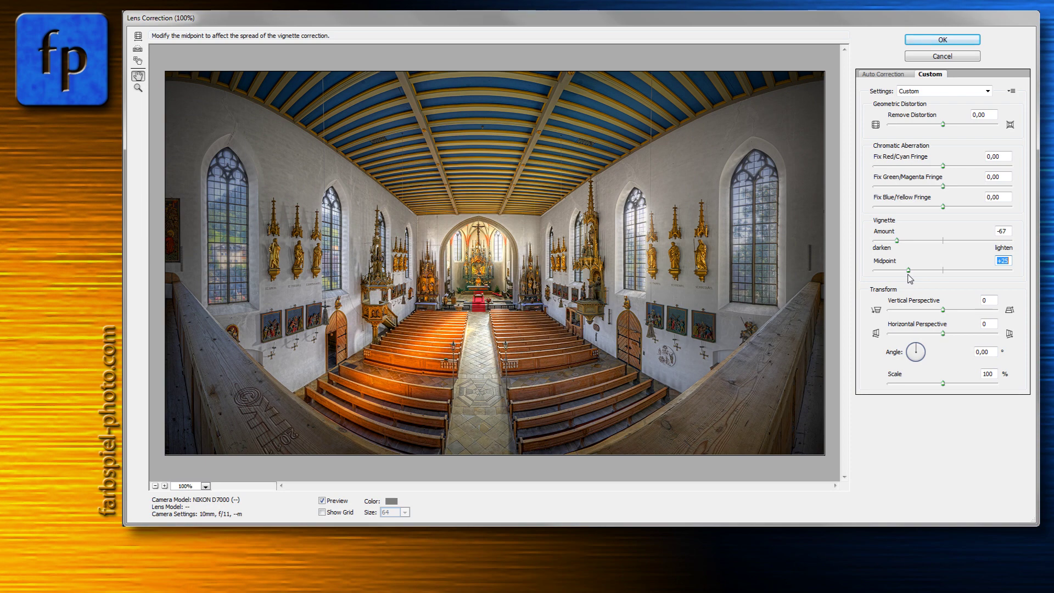
{"action": "left_click", "coordinate": [942, 40]}
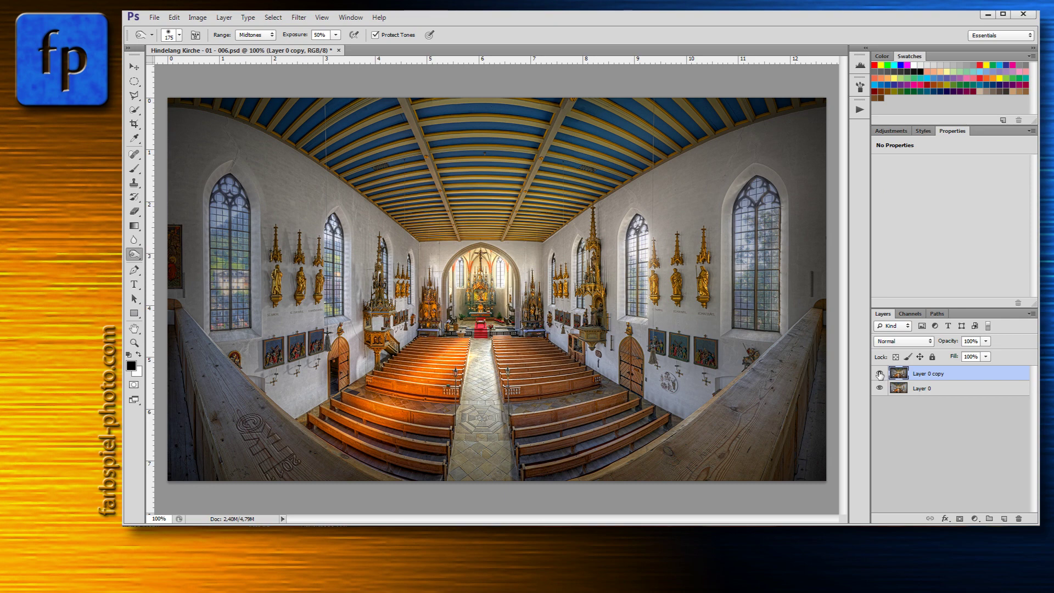
Compare the vignetted copy against the original, deselect the layers, and set 90% exposure.
{"action": "left_click", "coordinate": [880, 374]}
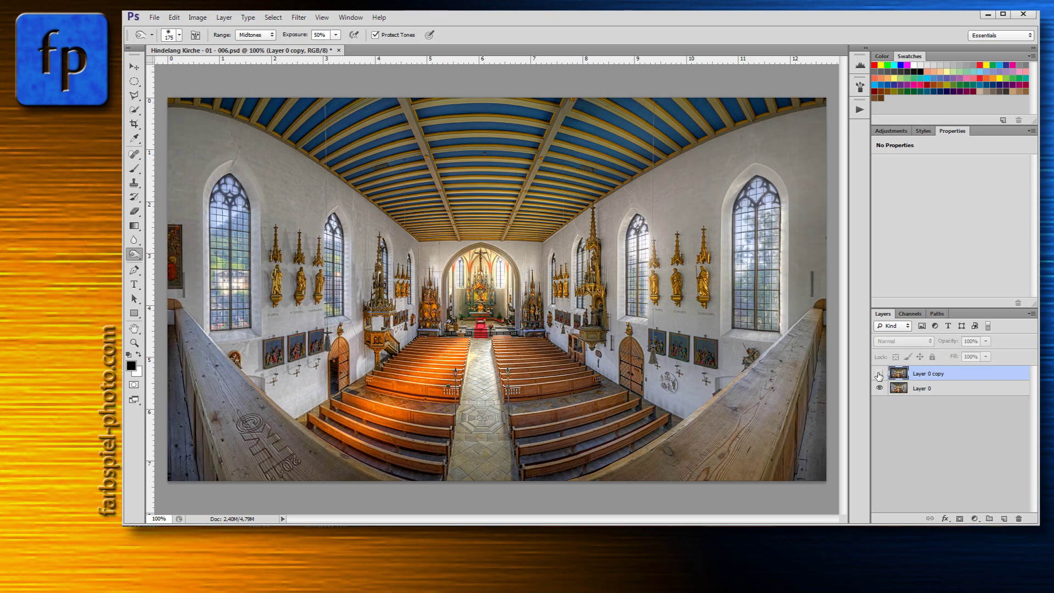
{"action": "left_click", "coordinate": [879, 374]}
{"action": "left_click", "coordinate": [880, 374]}
{"action": "left_click", "coordinate": [880, 374]}
{"action": "left_click", "coordinate": [921, 425]}
{"action": "key", "text": "9"}
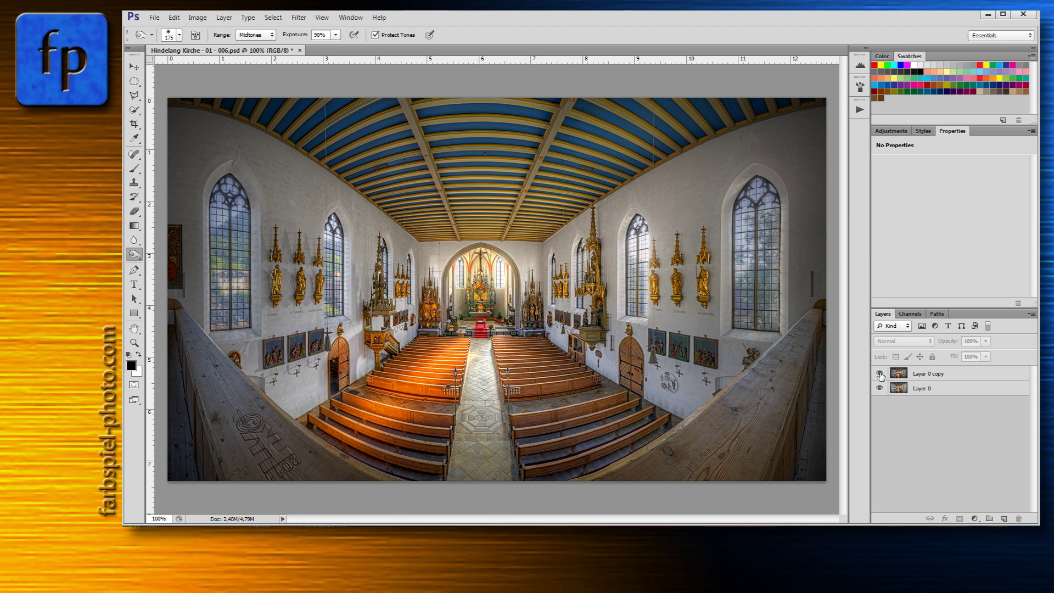
Compare the vignetted copy with Layer 0 active, then drag Layer 0 copy to the trash.
{"action": "left_click", "coordinate": [879, 375]}
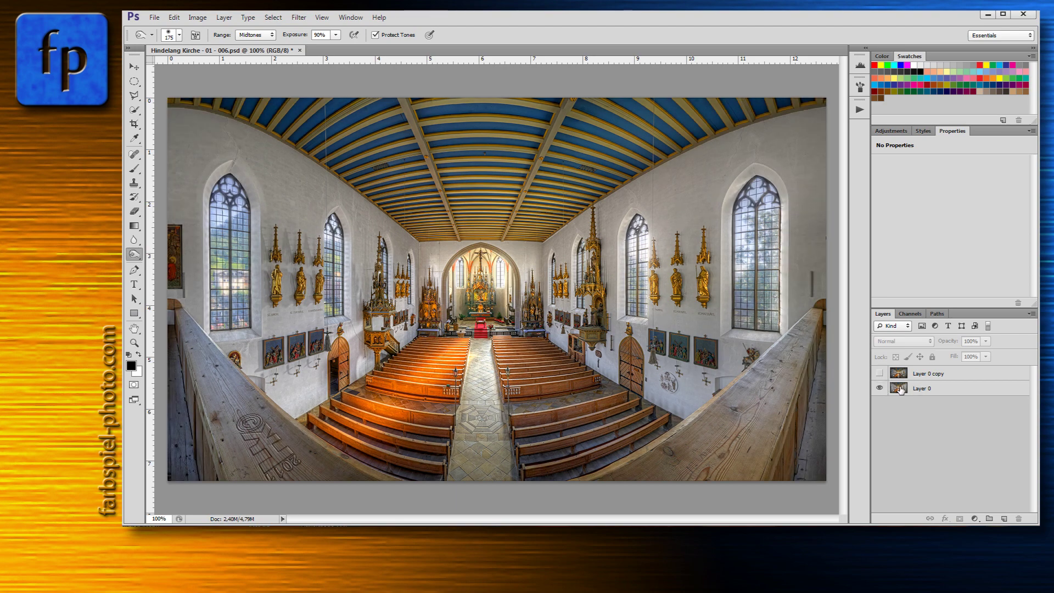
{"action": "left_click", "coordinate": [899, 389]}
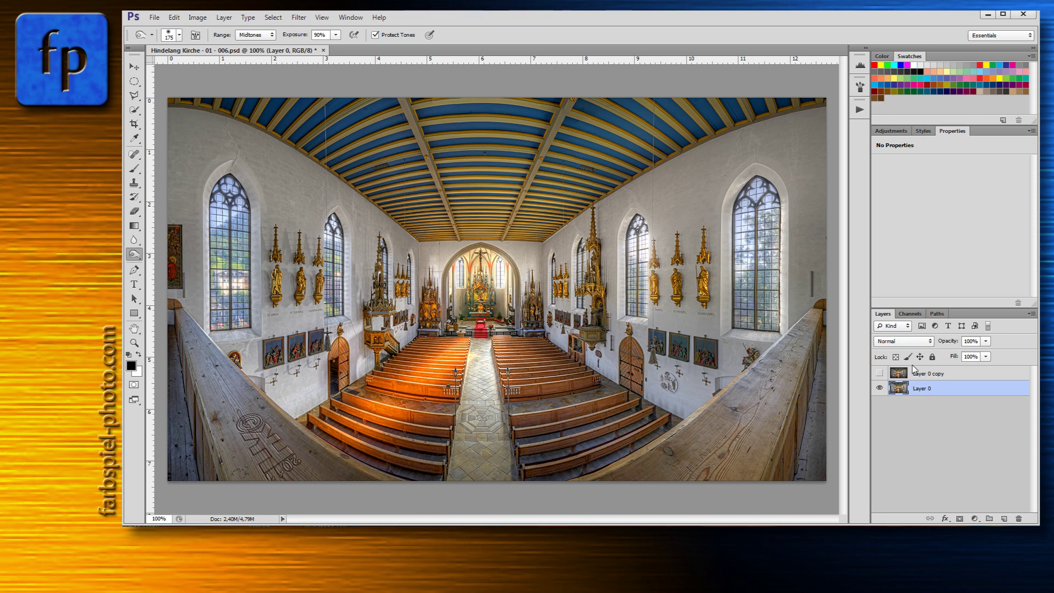
{"action": "left_click", "coordinate": [879, 373]}
{"action": "left_click", "coordinate": [880, 373]}
{"action": "left_click_drag", "start_coordinate": [914, 379], "coordinate": [1020, 517]}
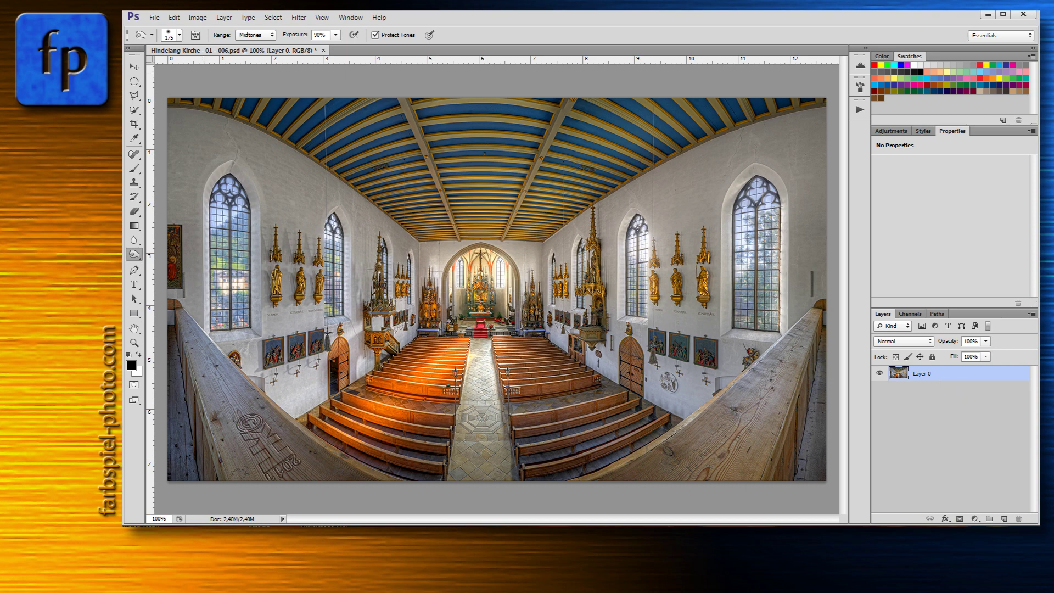
Draw an elliptical marquee from the photo's top-left corner spanning nearly the whole image.
{"action": "left_click", "coordinate": [134, 81]}
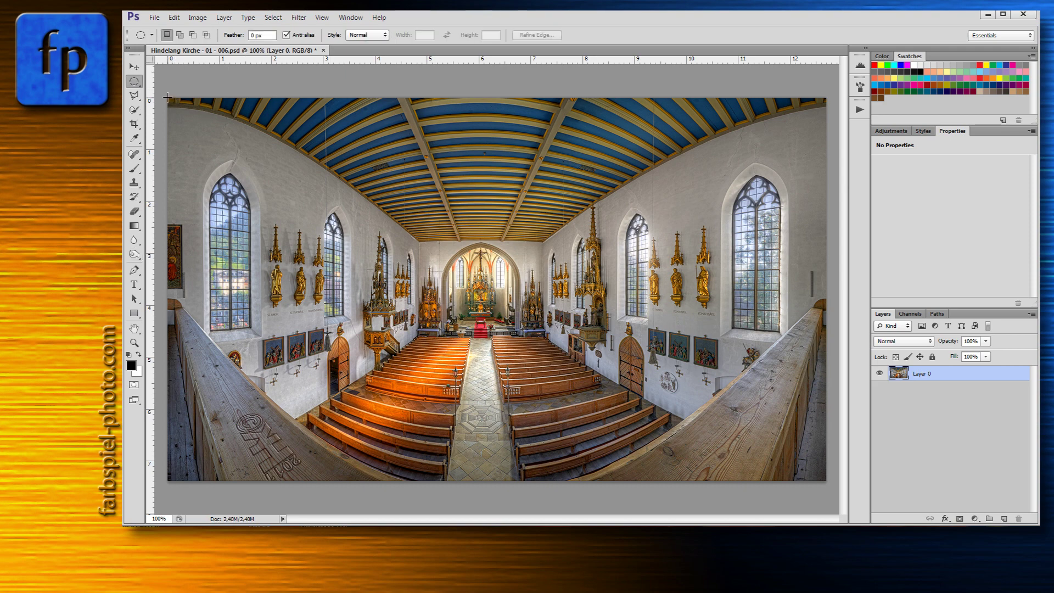
{"action": "left_click_drag", "start_coordinate": [168, 98], "coordinate": [827, 481]}
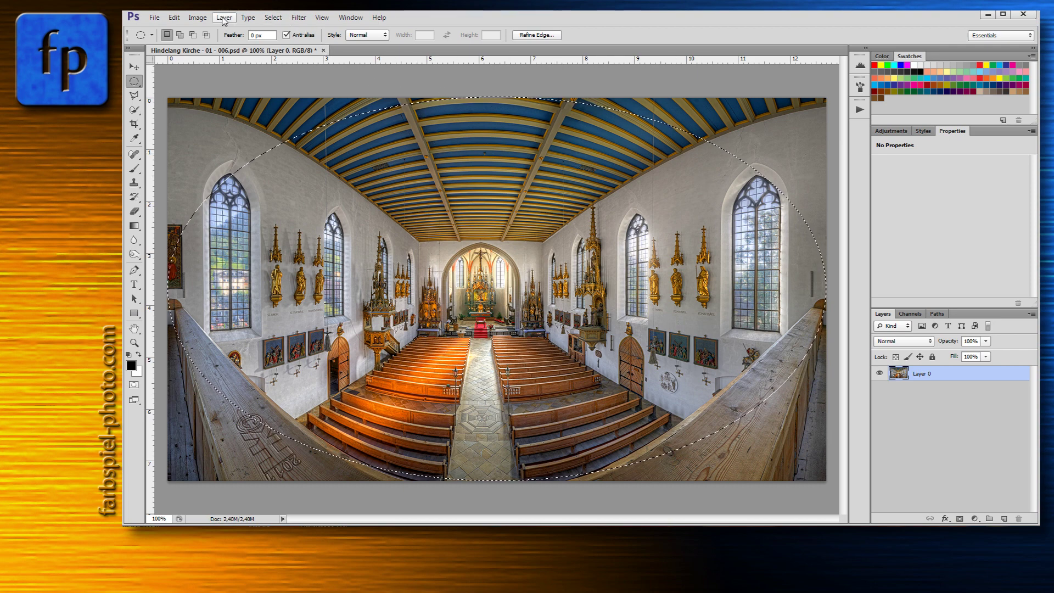
Add a Solid Color fill layer from the Layer menu, setting its colour to black (RGB 0,0,0).
{"action": "left_click", "coordinate": [224, 18]}
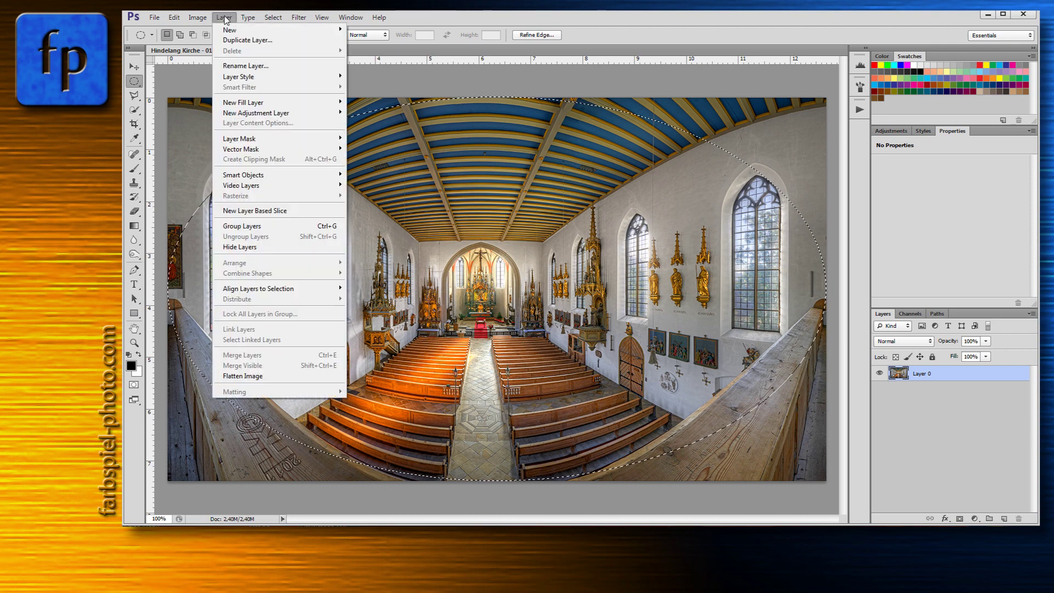
{"action": "mouse_move", "coordinate": [247, 105]}
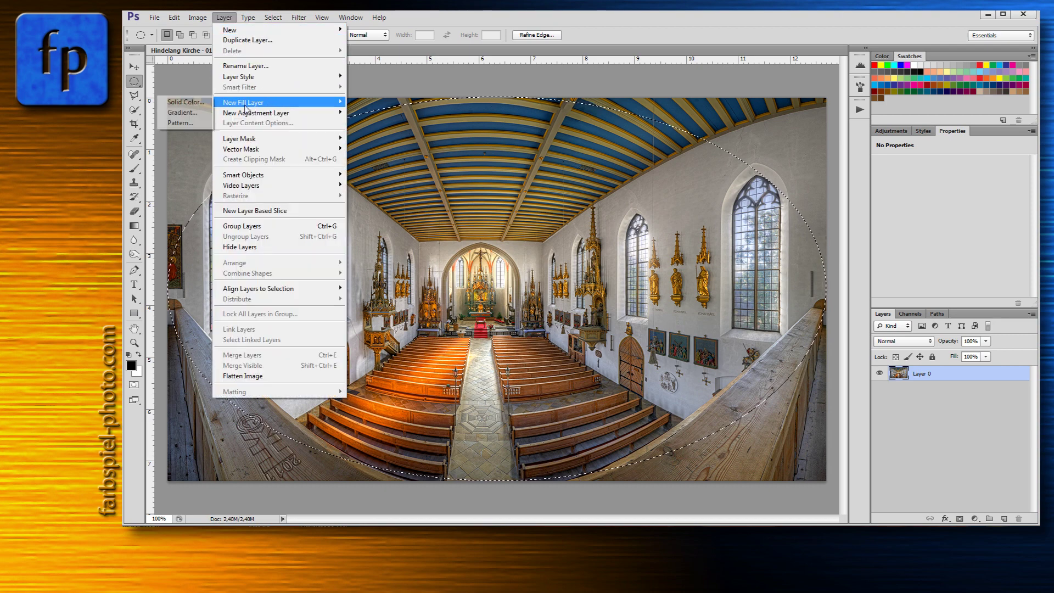
{"action": "left_click", "coordinate": [183, 103]}
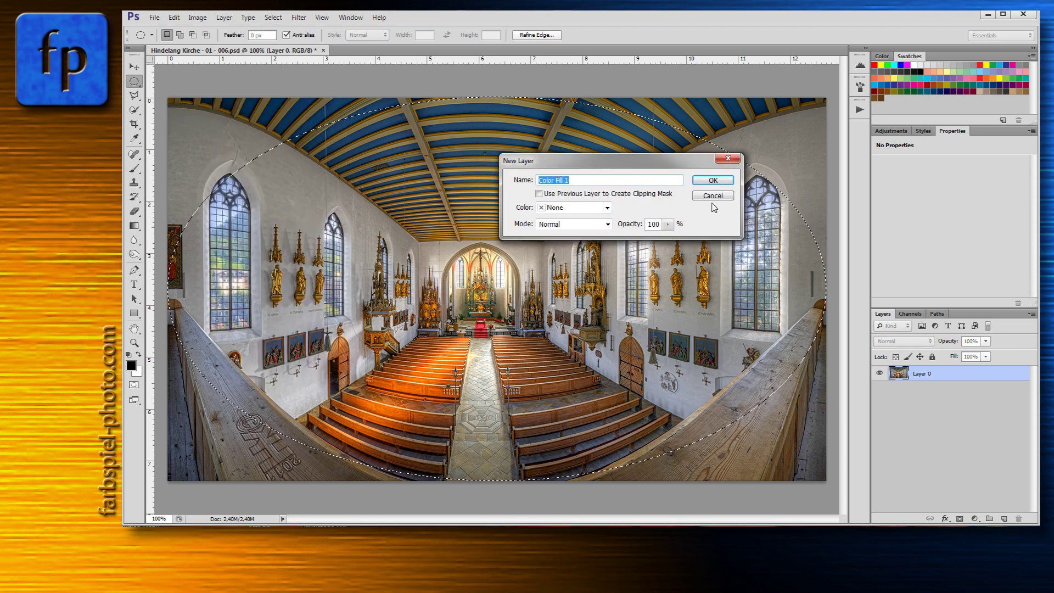
{"action": "left_click", "coordinate": [729, 183]}
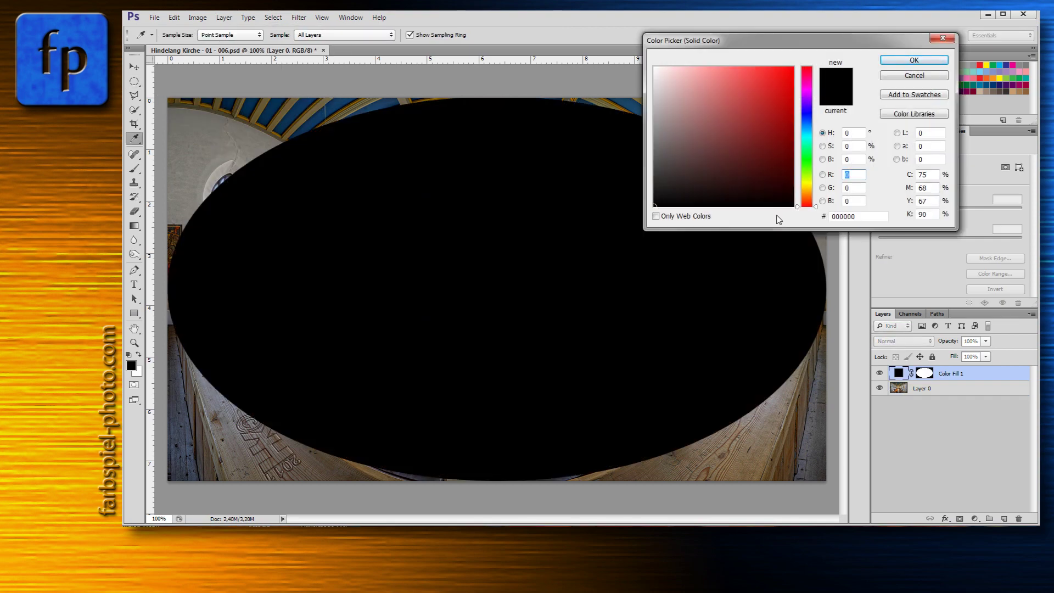
{"action": "mouse_move", "coordinate": [685, 172]}
{"action": "left_mouse_down"}
{"action": "mouse_move", "coordinate": [753, 102]}
{"action": "mouse_move", "coordinate": [686, 157]}
{"action": "left_mouse_up"}
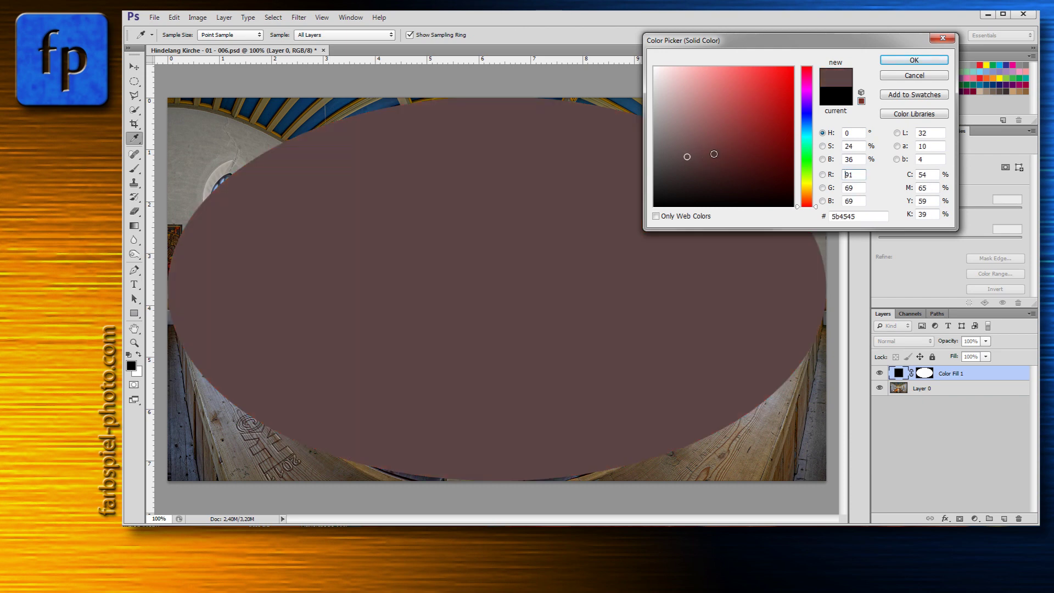
{"action": "type", "text": "0"}
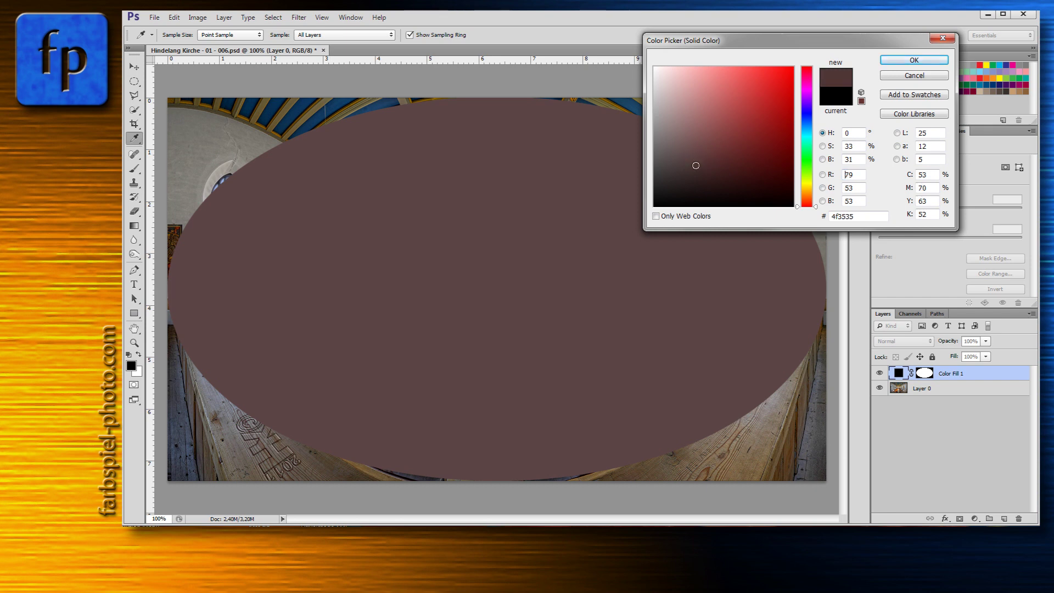
{"action": "key", "text": "Tab"}
{"action": "type", "text": "0"}
{"action": "key", "text": "Tab"}
{"action": "type", "text": "0"}
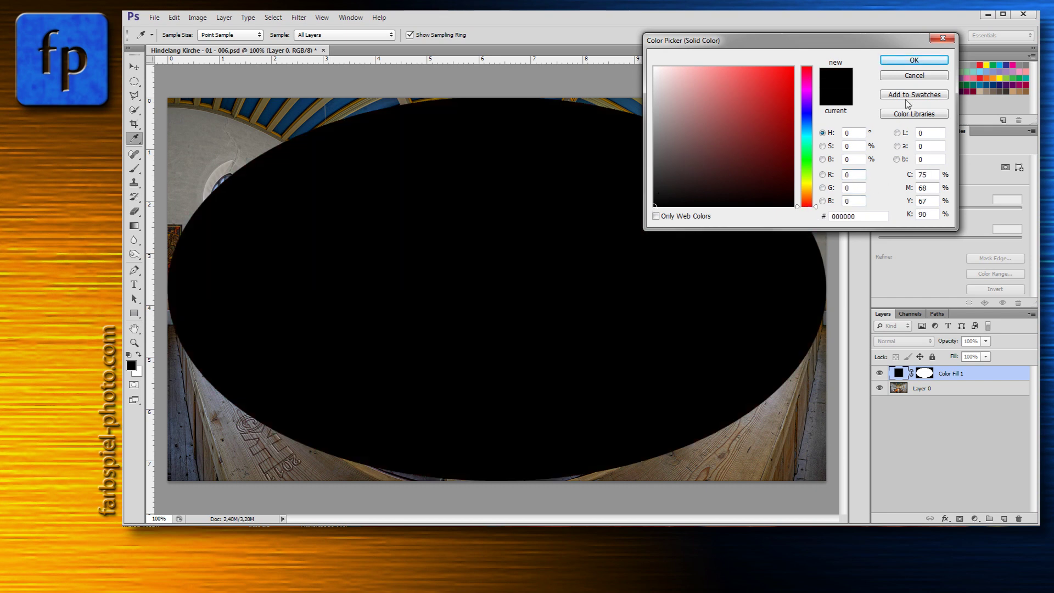
{"action": "left_click", "coordinate": [914, 61]}
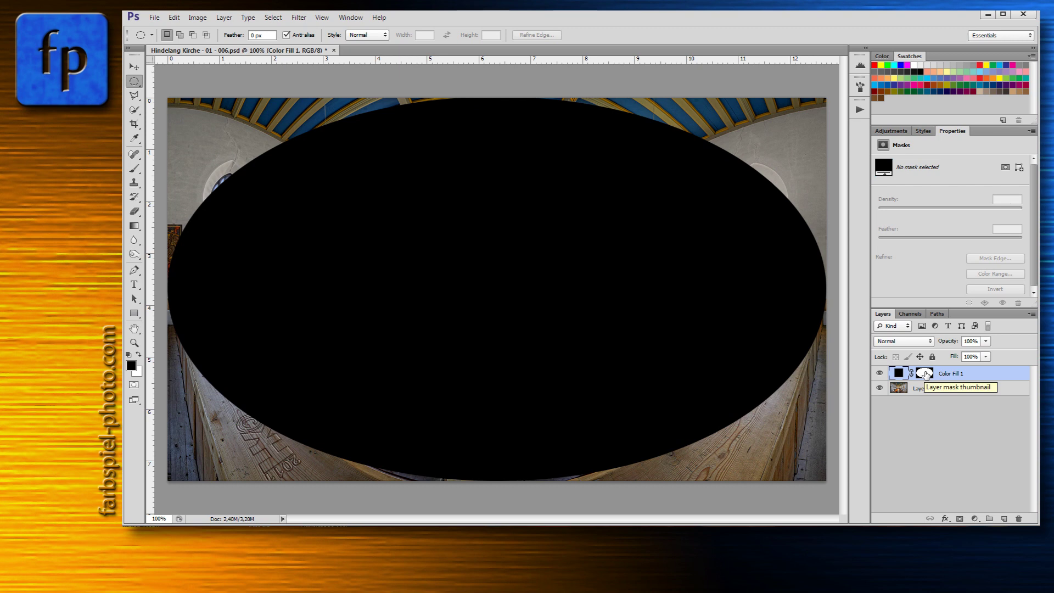
Select the Color Fill 1 layer mask and invert it with Ctrl+I.
{"action": "left_click", "coordinate": [926, 374]}
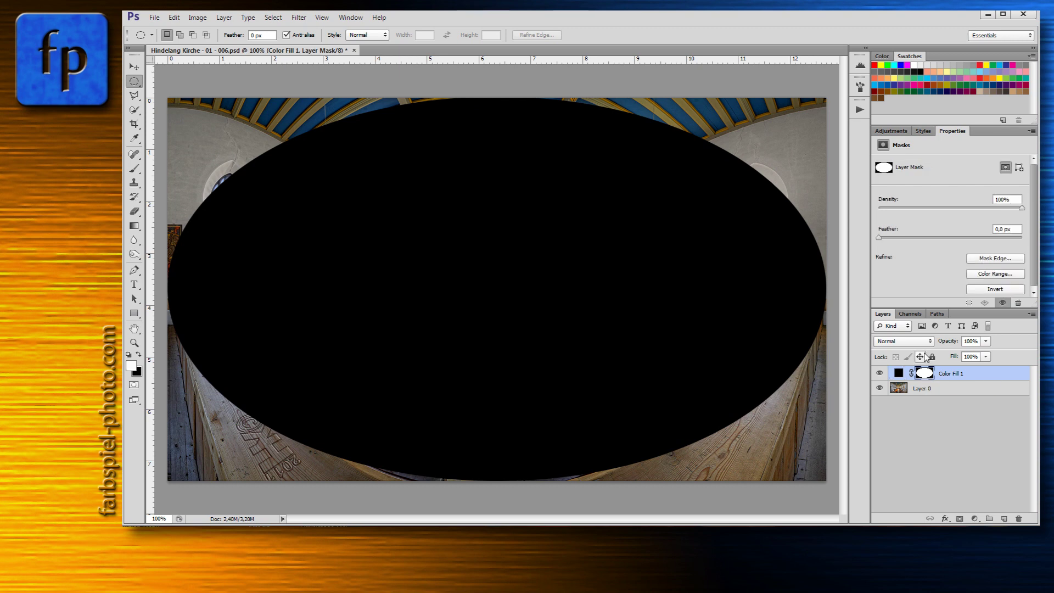
{"action": "key", "text": "ctrl+i"}
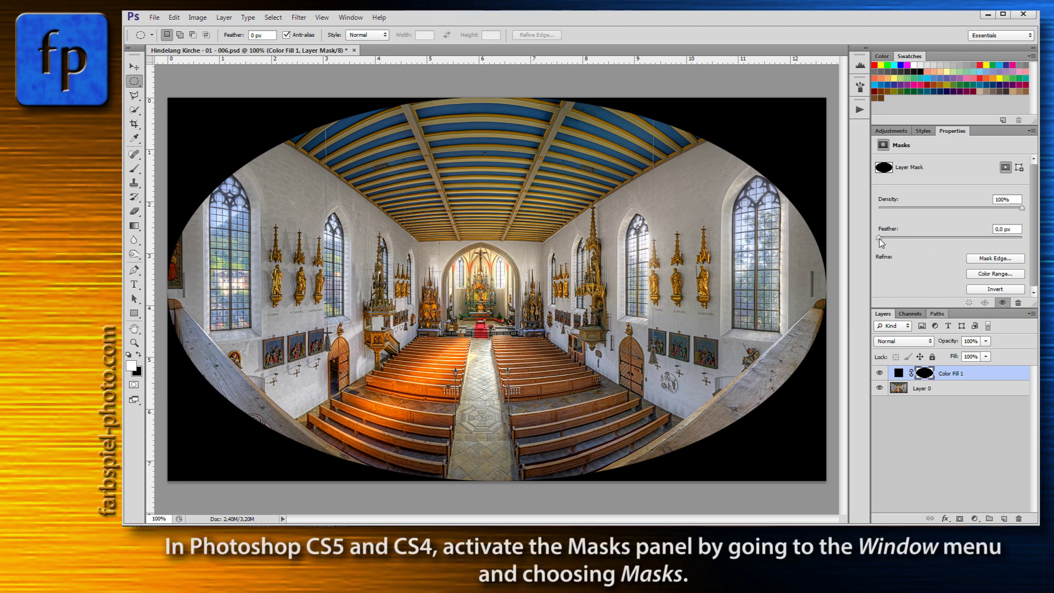
Raise the Color Fill 1 mask's Feather to 157.4 px in the Masks properties.
{"action": "left_click_drag", "start_coordinate": [880, 239], "coordinate": [987, 236]}
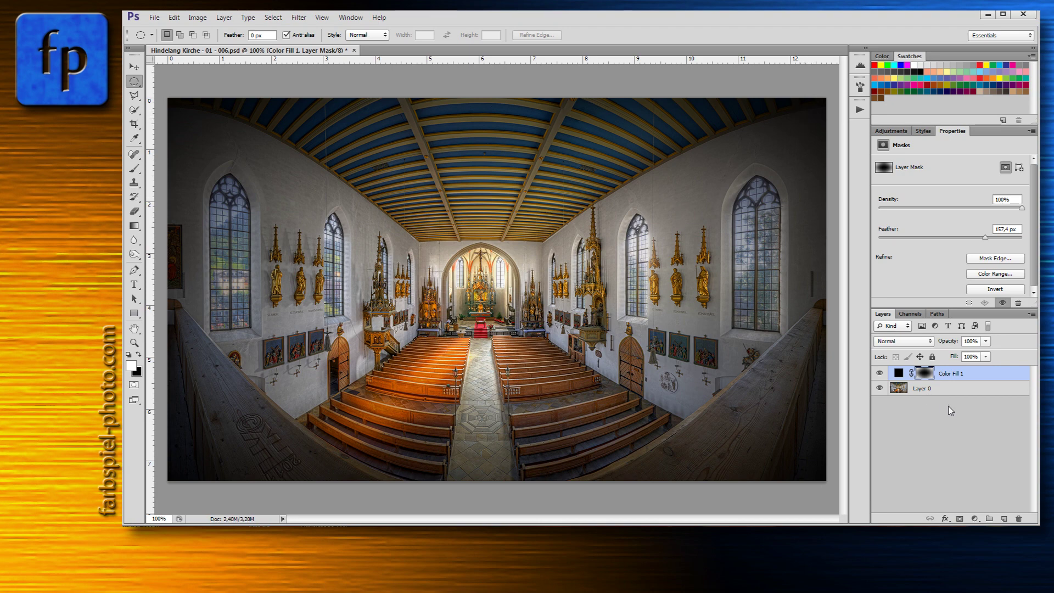
Select the Color Fill 1 layer and lower its opacity to 46%.
{"action": "left_click", "coordinate": [899, 374]}
{"action": "left_click", "coordinate": [986, 342]}
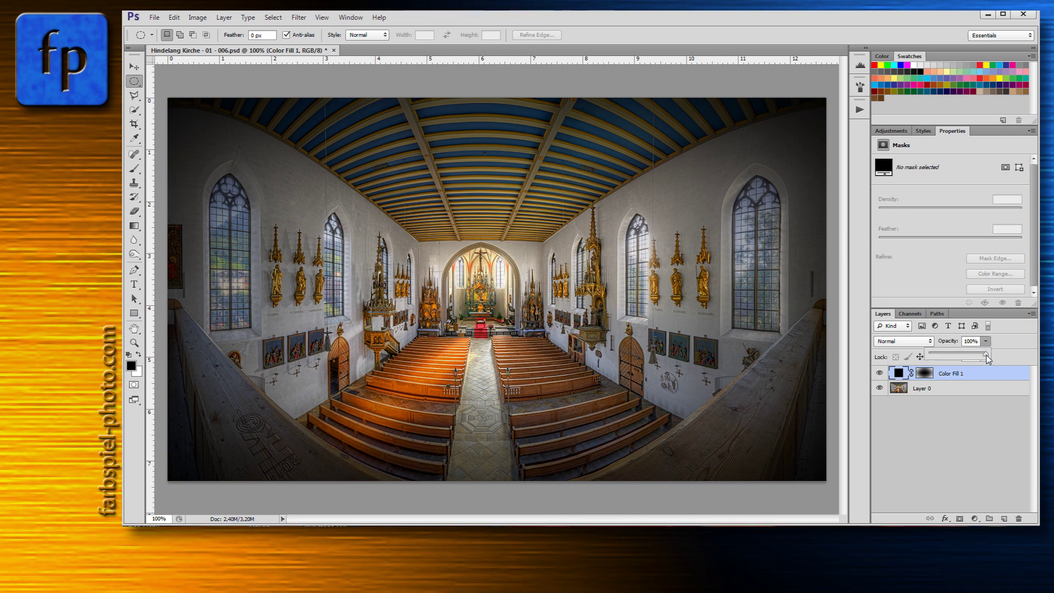
{"action": "left_click_drag", "start_coordinate": [986, 357], "coordinate": [949, 355]}
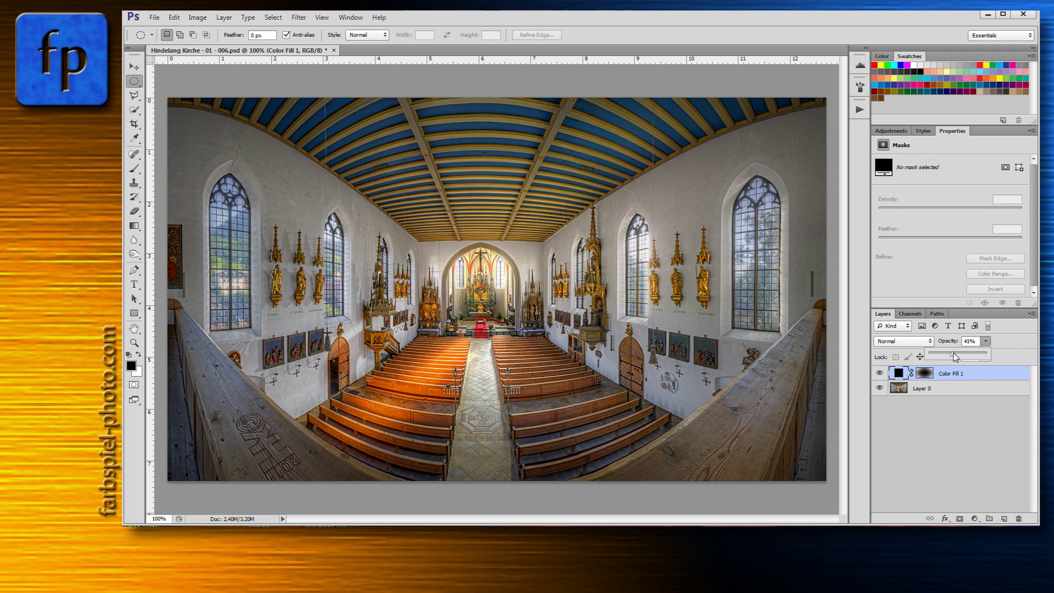
{"action": "left_click", "coordinate": [986, 343]}
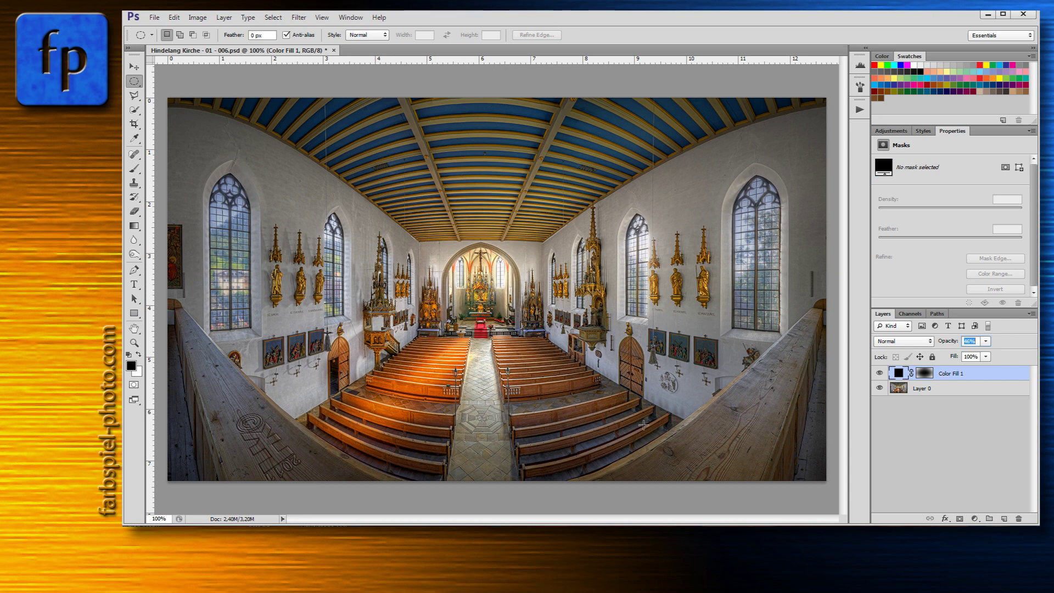
Toggle the Color Fill 1 vignette on and off to compare the church with and without it.
{"action": "left_click", "coordinate": [880, 373]}
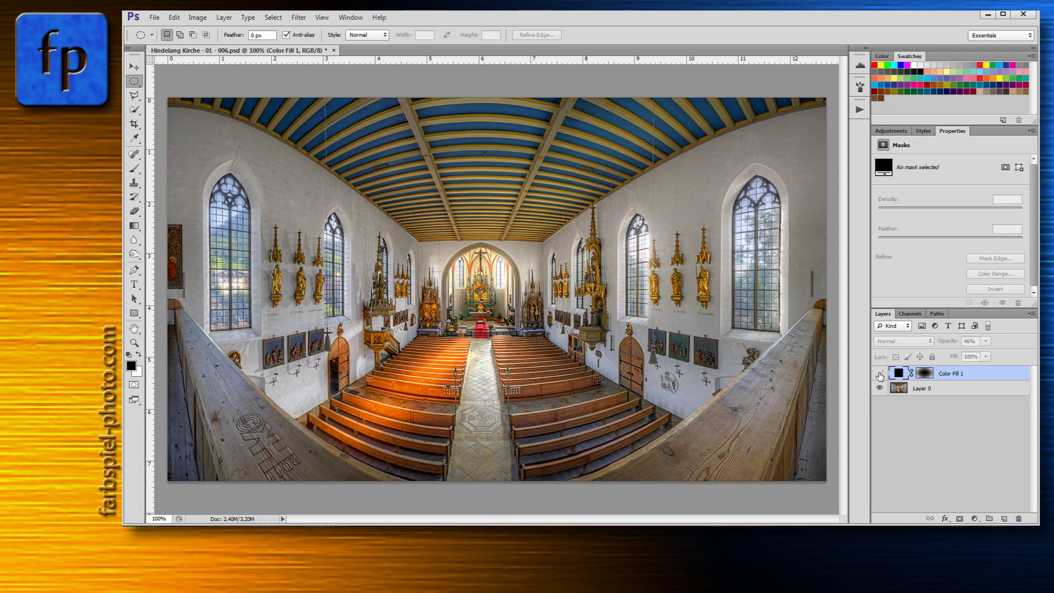
{"action": "left_click", "coordinate": [880, 375]}
{"action": "left_click", "coordinate": [881, 375]}
{"action": "left_click", "coordinate": [881, 375]}
{"action": "left_click", "coordinate": [924, 389]}
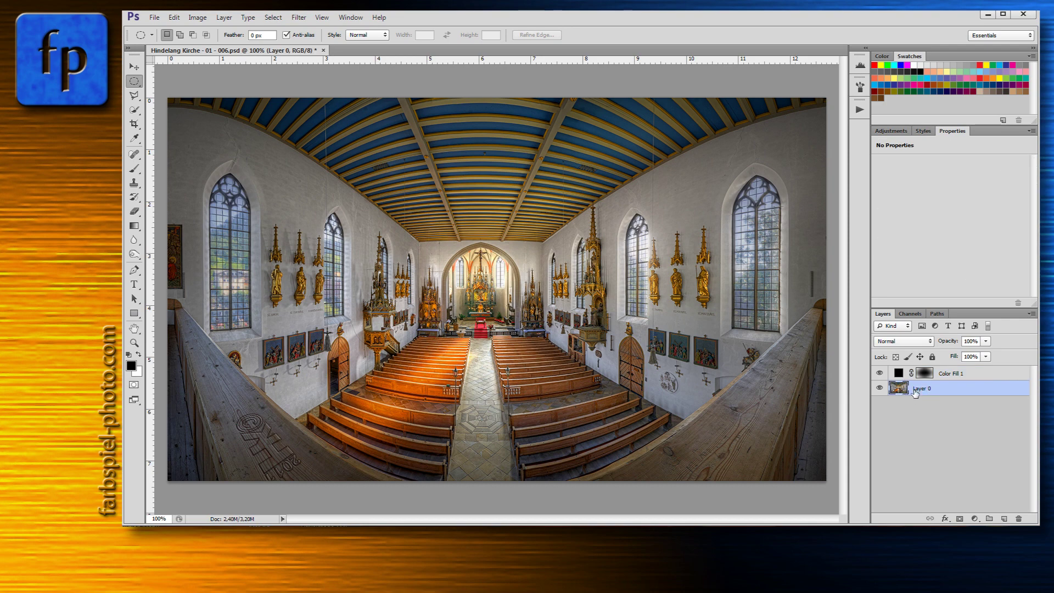
{"action": "left_click", "coordinate": [880, 375]}
{"action": "left_click", "coordinate": [880, 375]}
{"action": "left_click", "coordinate": [879, 375]}
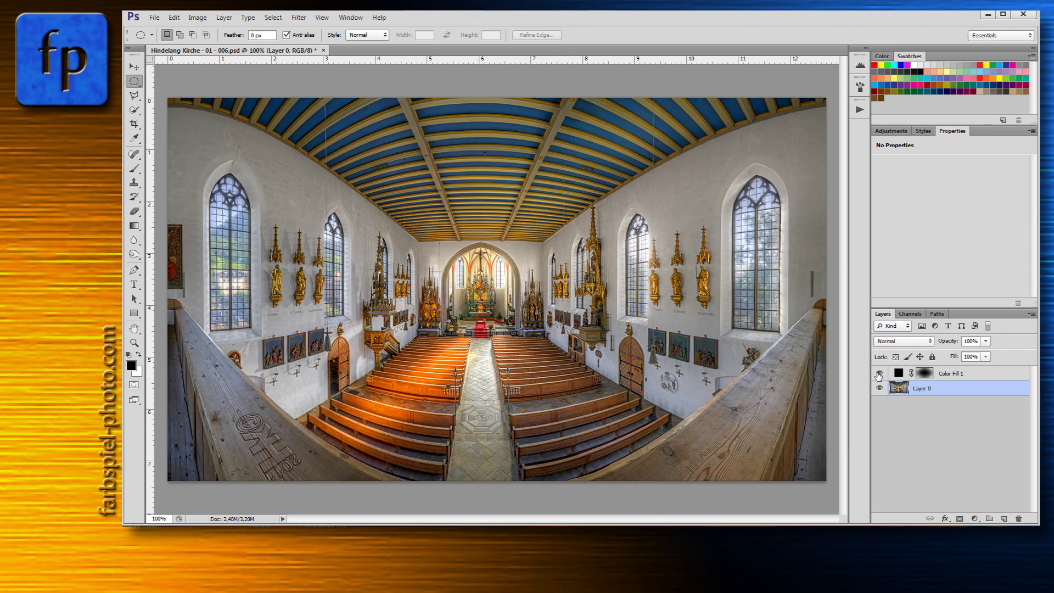
{"action": "left_click", "coordinate": [879, 375]}
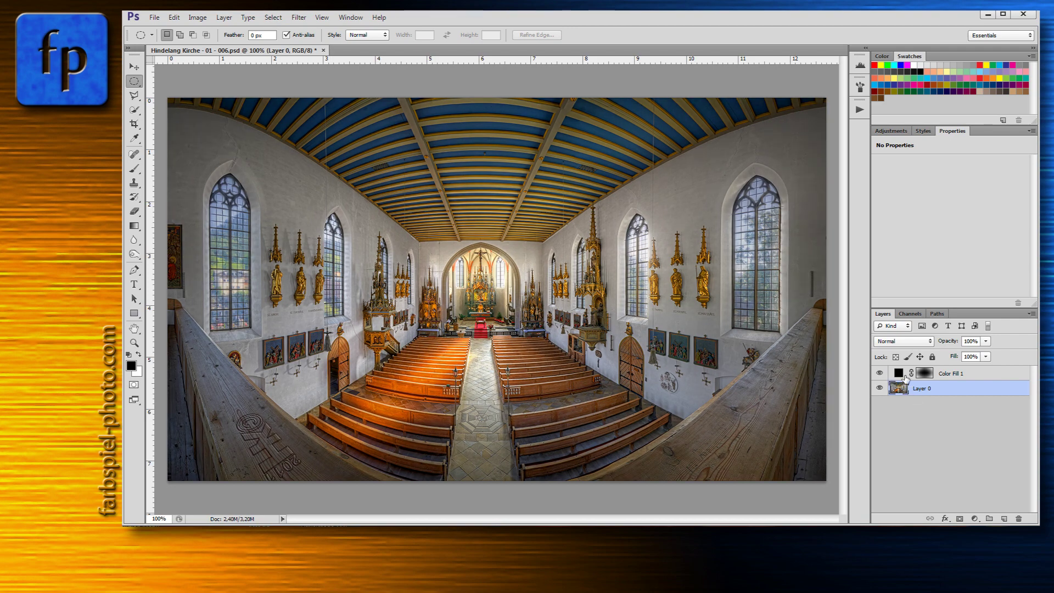
Adjust the vignette mask's feather, then raise the Color Fill 1 layer's opacity.
{"action": "left_click", "coordinate": [924, 375]}
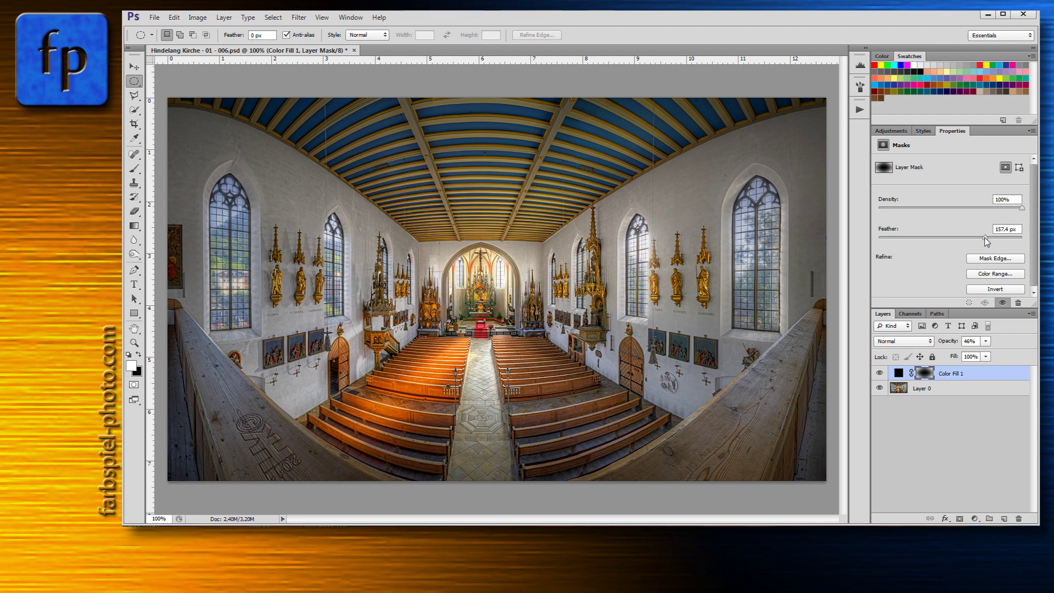
{"action": "mouse_move", "coordinate": [986, 239]}
{"action": "left_mouse_down"}
{"action": "mouse_move", "coordinate": [933, 240]}
{"action": "mouse_move", "coordinate": [985, 245]}
{"action": "left_mouse_up"}
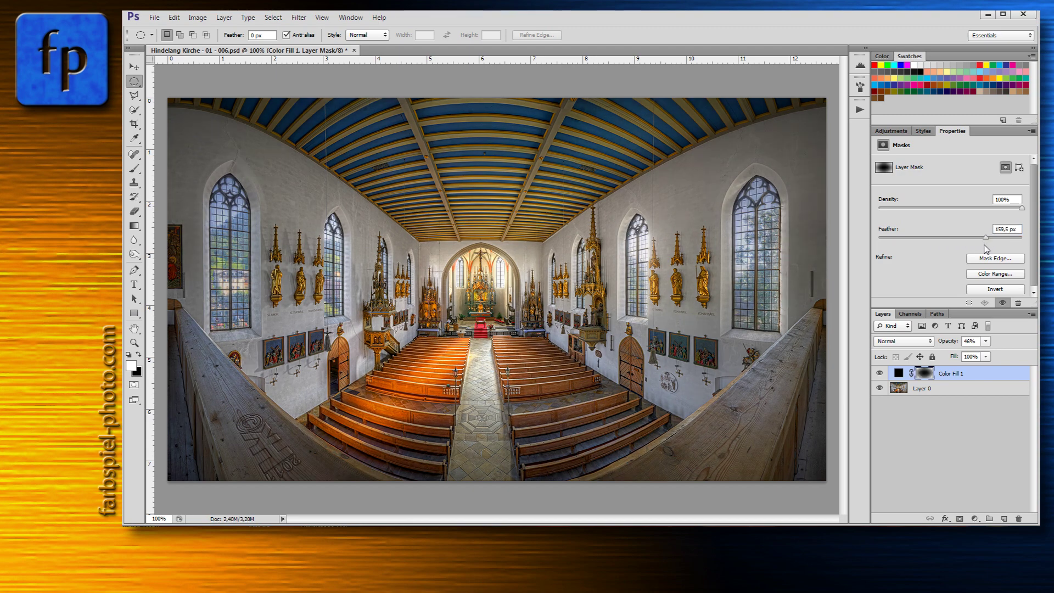
{"action": "left_click", "coordinate": [898, 373]}
{"action": "left_click", "coordinate": [985, 342]}
{"action": "mouse_move", "coordinate": [985, 345]}
{"action": "left_mouse_down"}
{"action": "mouse_move", "coordinate": [1002, 357]}
{"action": "mouse_move", "coordinate": [988, 359]}
{"action": "left_mouse_up"}
{"action": "left_click", "coordinate": [901, 409]}
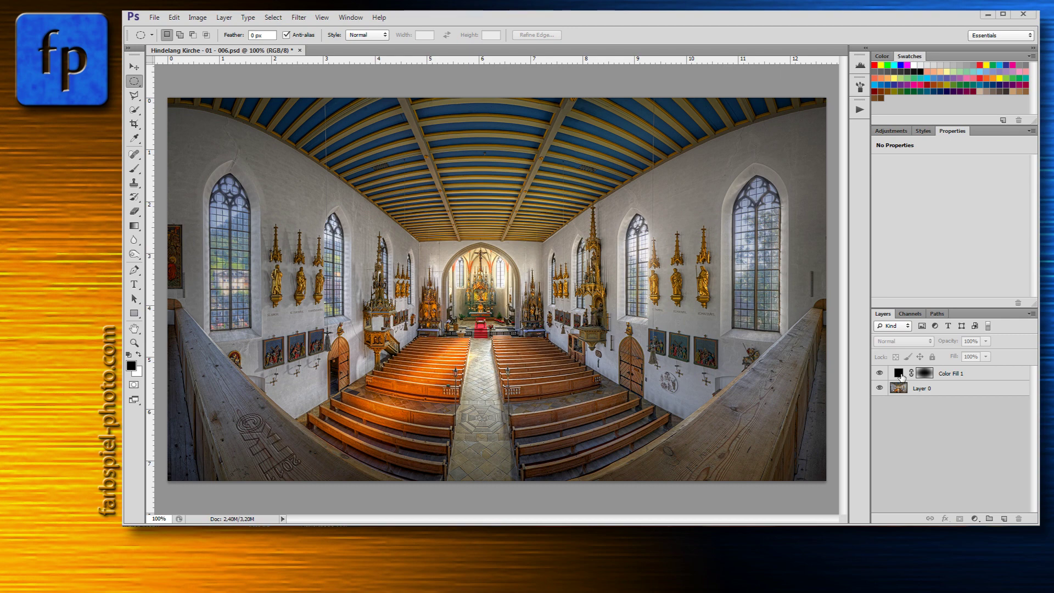
Drag the Color Fill 1 layer to the Layers panel trash to delete it.
{"action": "left_click_drag", "start_coordinate": [904, 379], "coordinate": [1019, 518]}
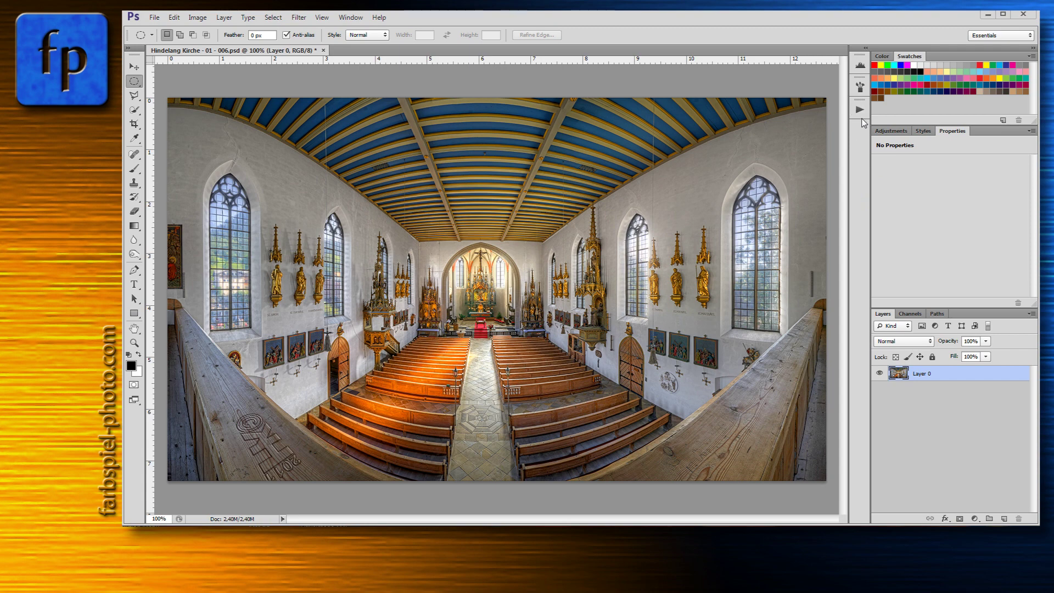
Show the Actions panel via Window > Actions and collapse the eBooks and Tutorials sets.
{"action": "left_click", "coordinate": [350, 18]}
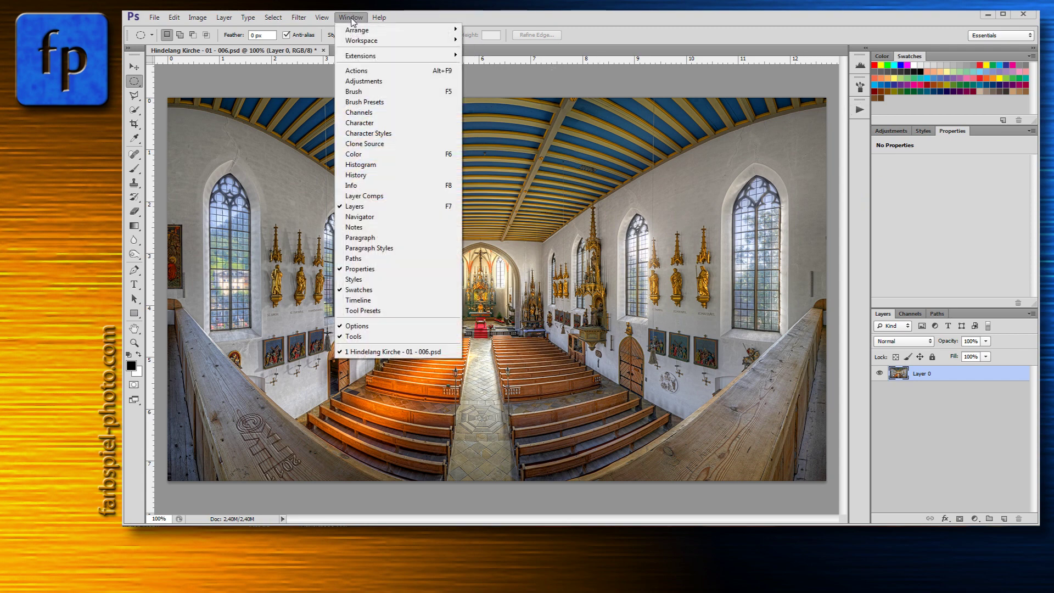
{"action": "left_click", "coordinate": [364, 73]}
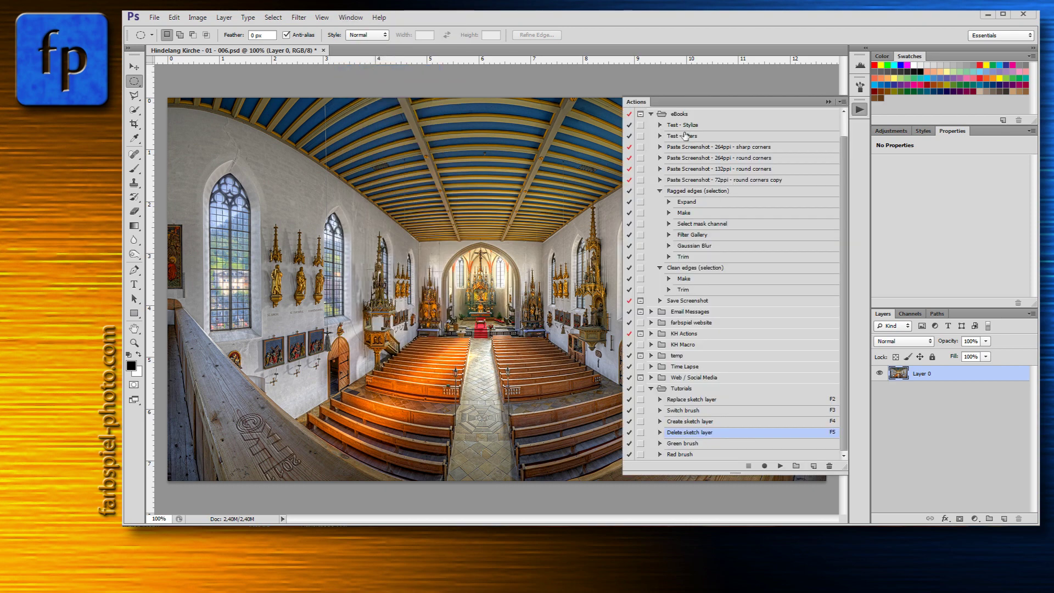
{"action": "left_click", "coordinate": [651, 114]}
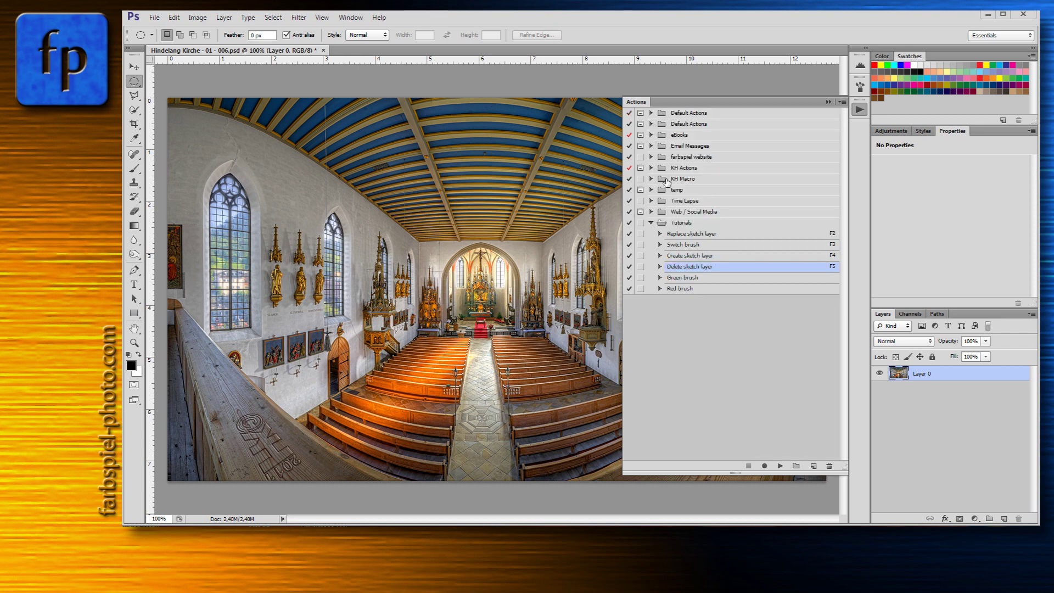
{"action": "left_click", "coordinate": [651, 223]}
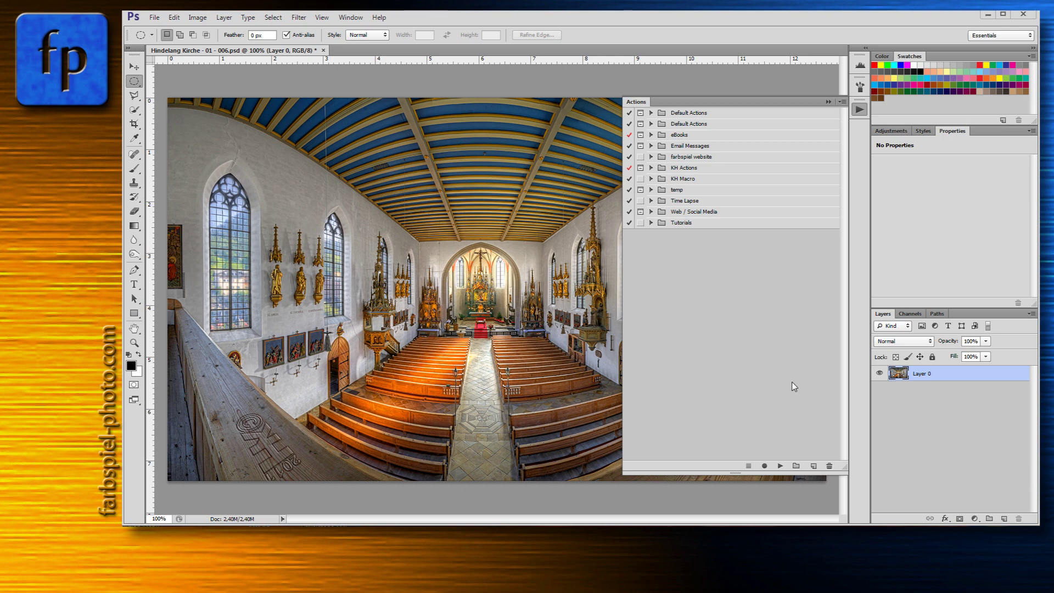
Create a new action set named 'Testing' and start a new action inside it.
{"action": "left_click", "coordinate": [797, 467]}
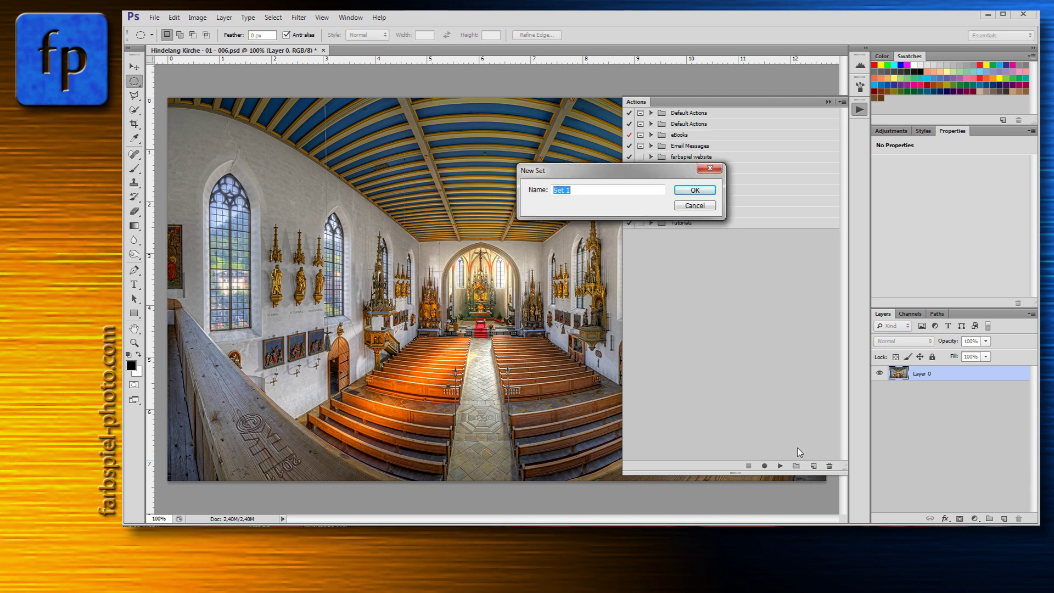
{"action": "type", "text": "Testing"}
{"action": "key", "text": "Return"}
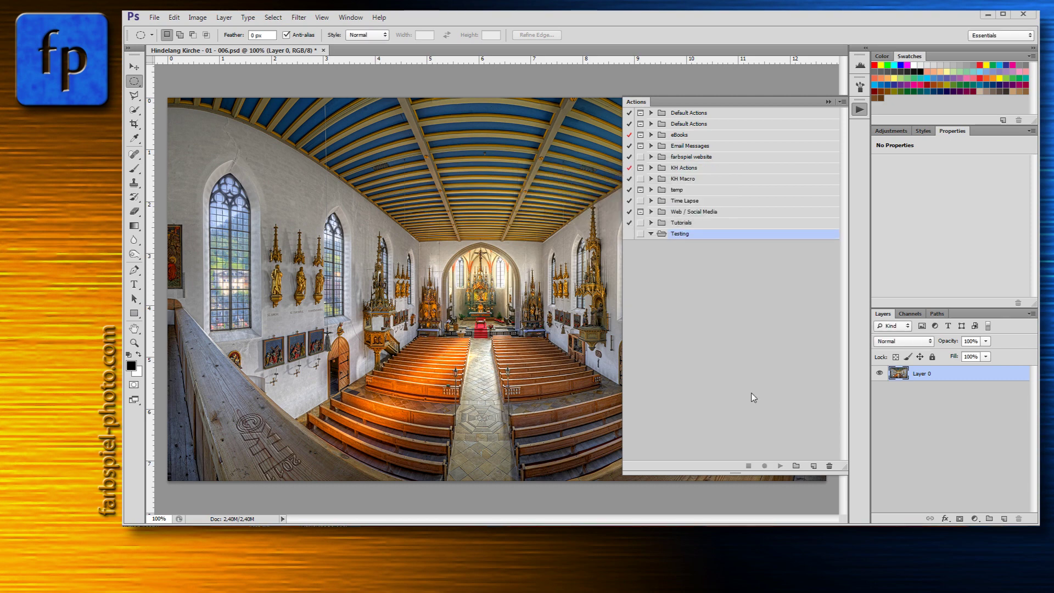
{"action": "left_click", "coordinate": [680, 354]}
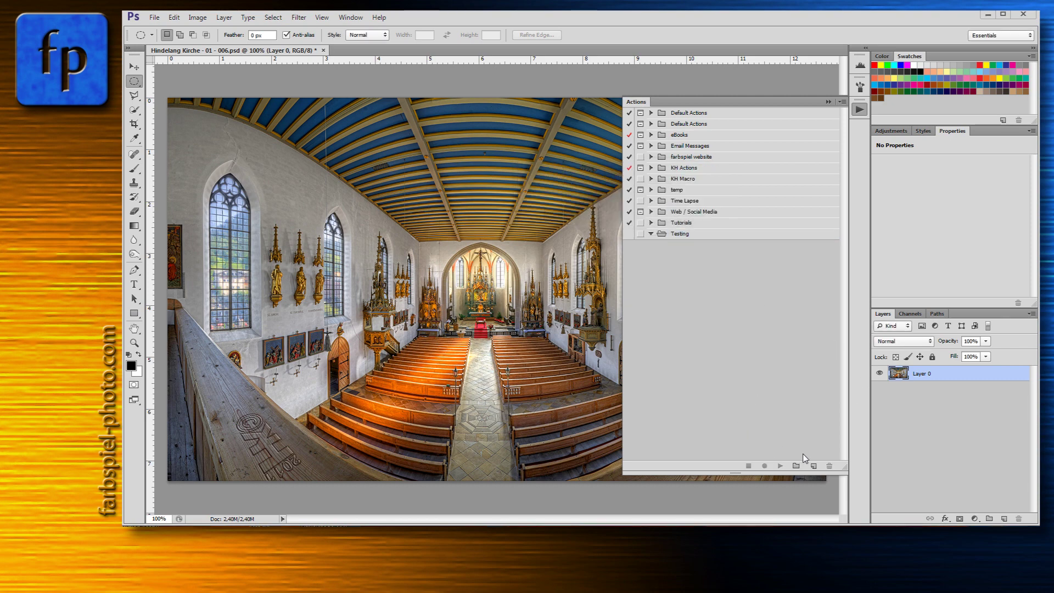
{"action": "left_click", "coordinate": [713, 235]}
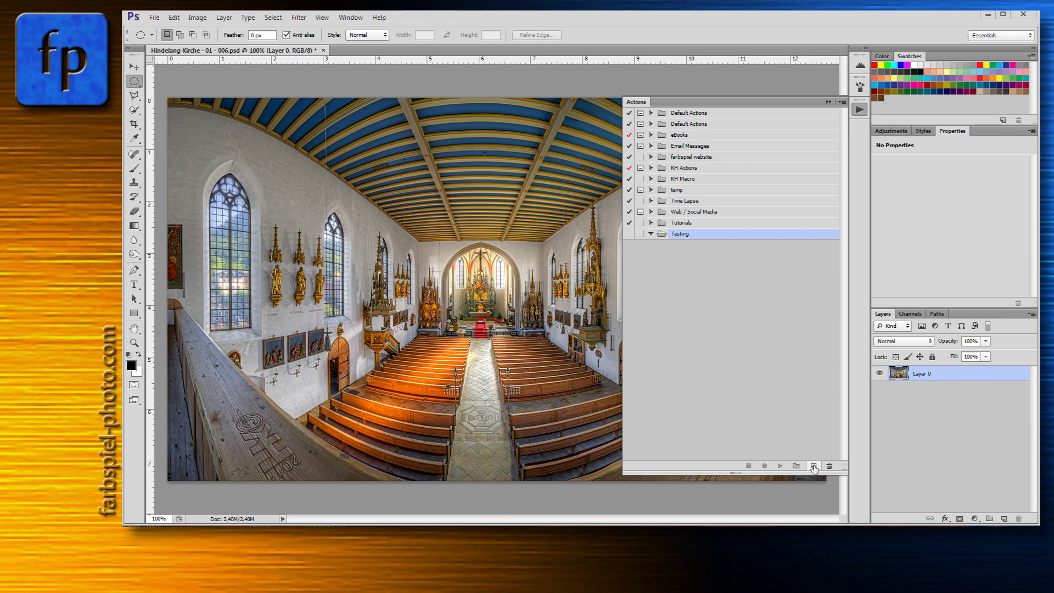
{"action": "left_click", "coordinate": [813, 466]}
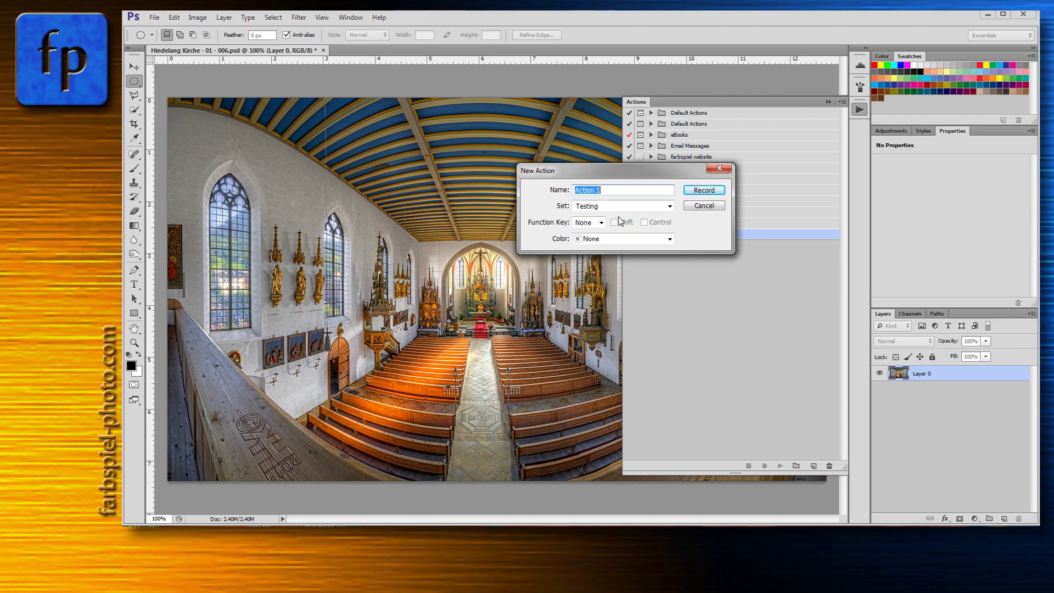
Name the new action 'Vignette (selection)', begin recording, then stop it.
{"action": "type", "text": "Vignette (sele"}
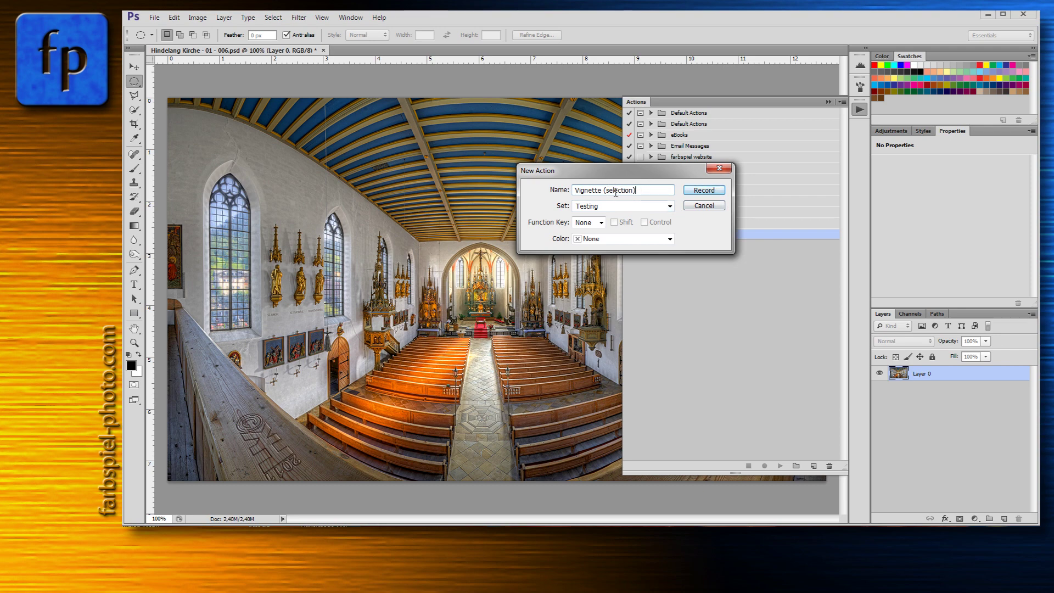
{"action": "left_click", "coordinate": [707, 191]}
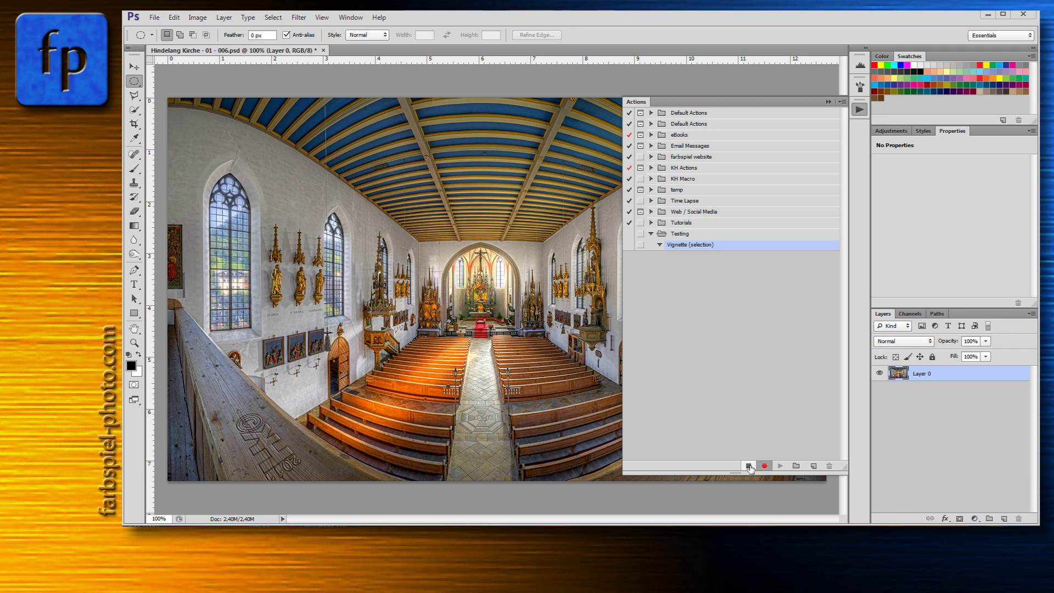
{"action": "left_click", "coordinate": [749, 466]}
Draw an elliptical selection spanning the church photo, then reopen the Actions list.
{"action": "left_click", "coordinate": [860, 110]}
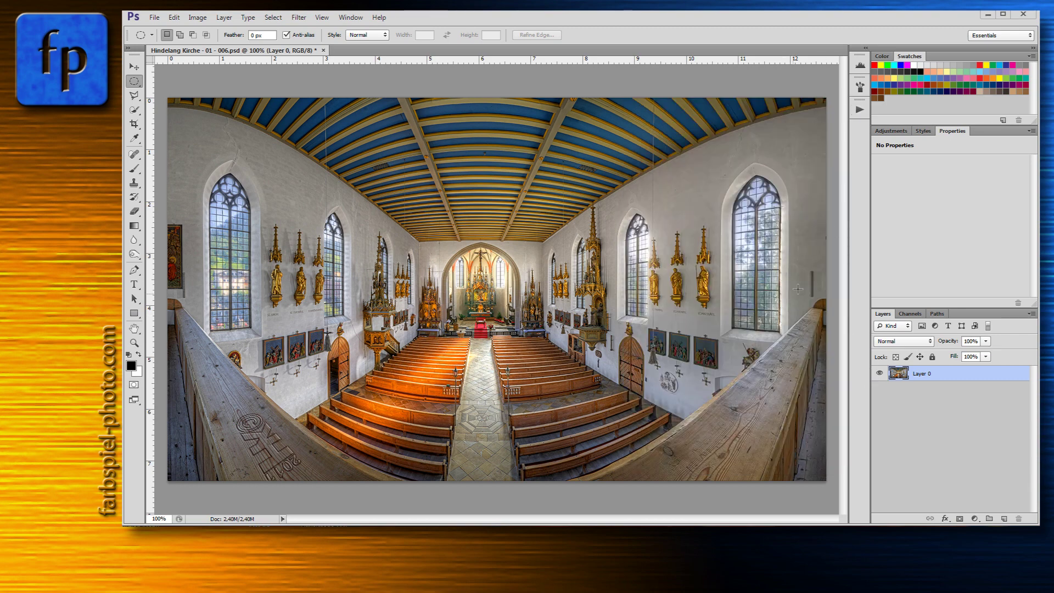
{"action": "left_click_drag", "start_coordinate": [168, 98], "coordinate": [825, 479]}
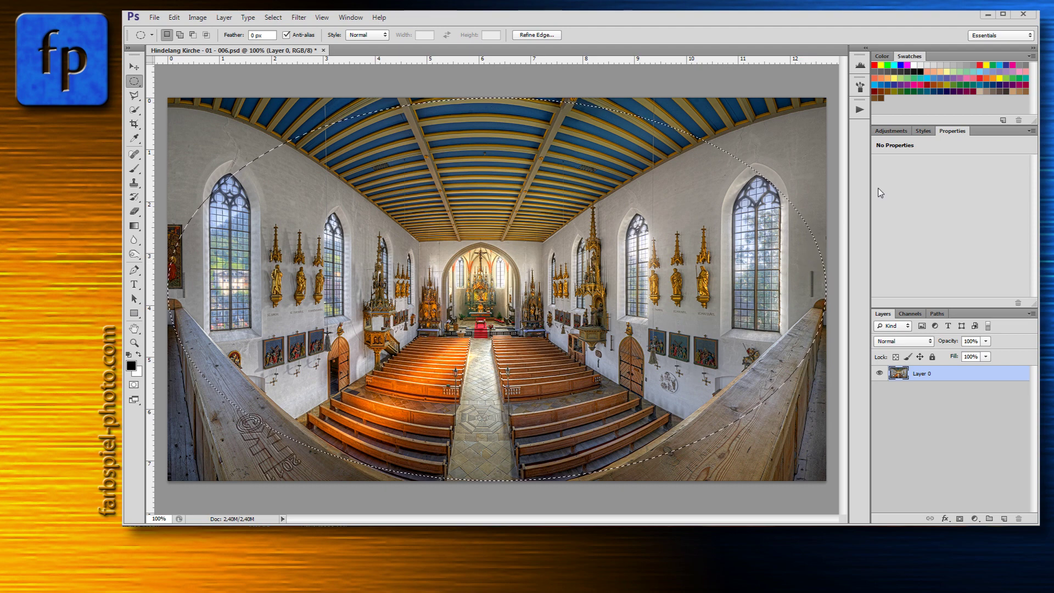
{"action": "left_click", "coordinate": [859, 110]}
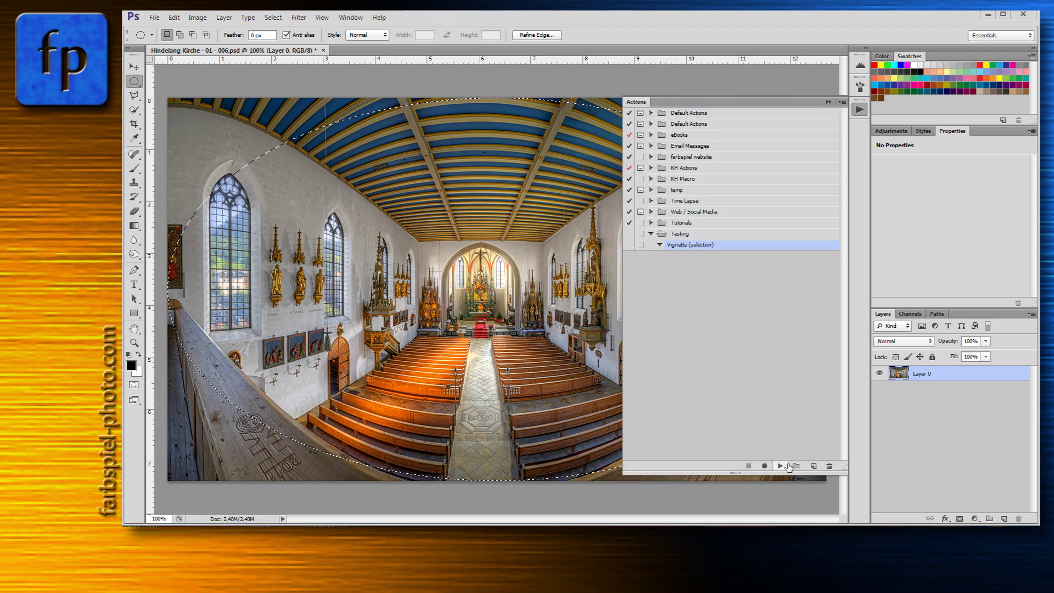
Start recording and add a black Solid Color fill layer, Color Fill 1.
{"action": "left_click", "coordinate": [765, 466]}
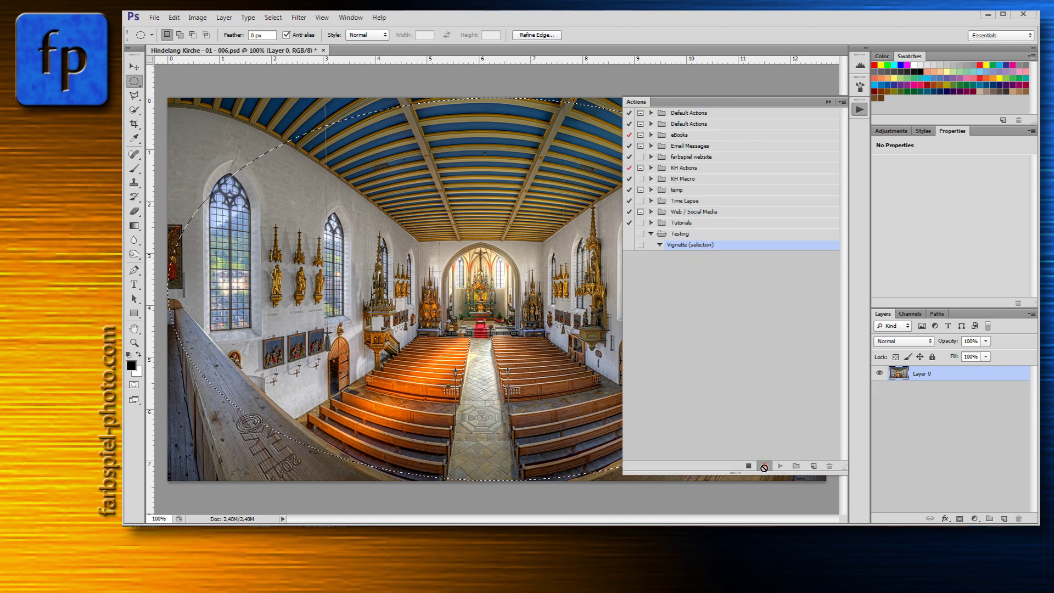
{"action": "left_click", "coordinate": [860, 110]}
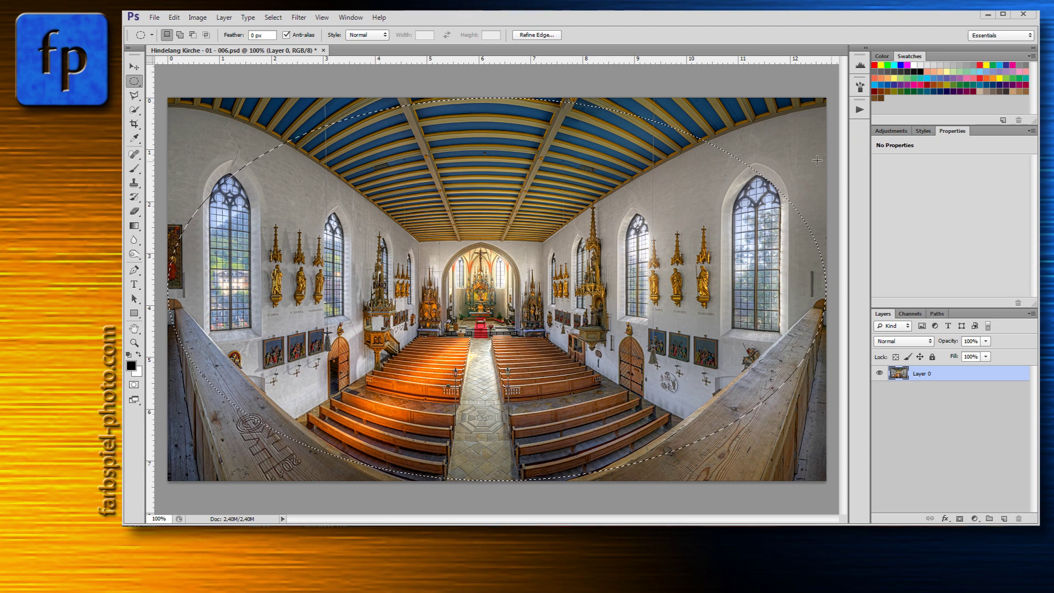
{"action": "left_click", "coordinate": [224, 17]}
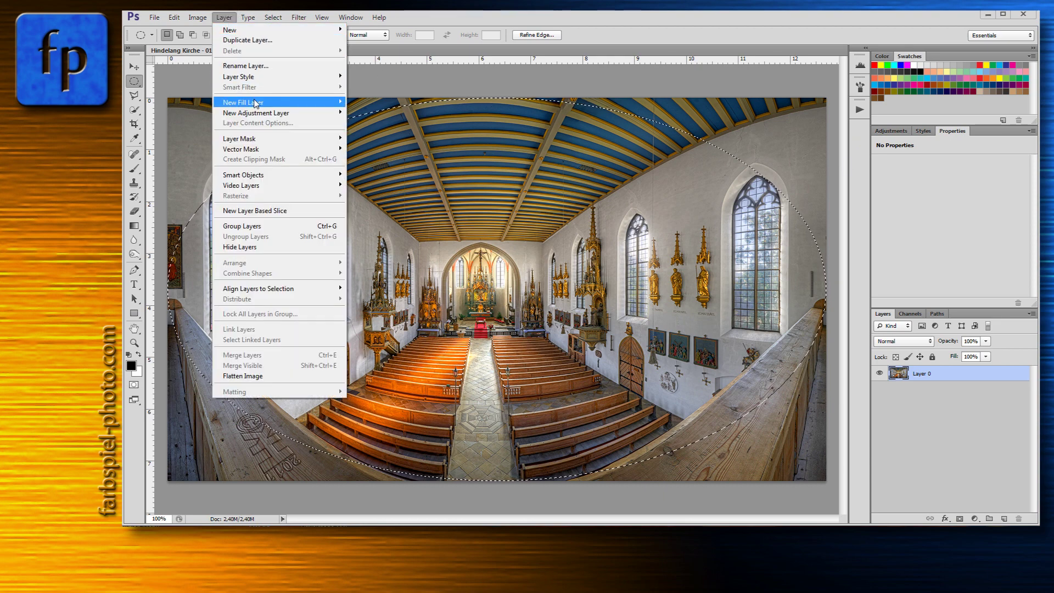
{"action": "mouse_move", "coordinate": [261, 105]}
{"action": "left_click", "coordinate": [185, 102]}
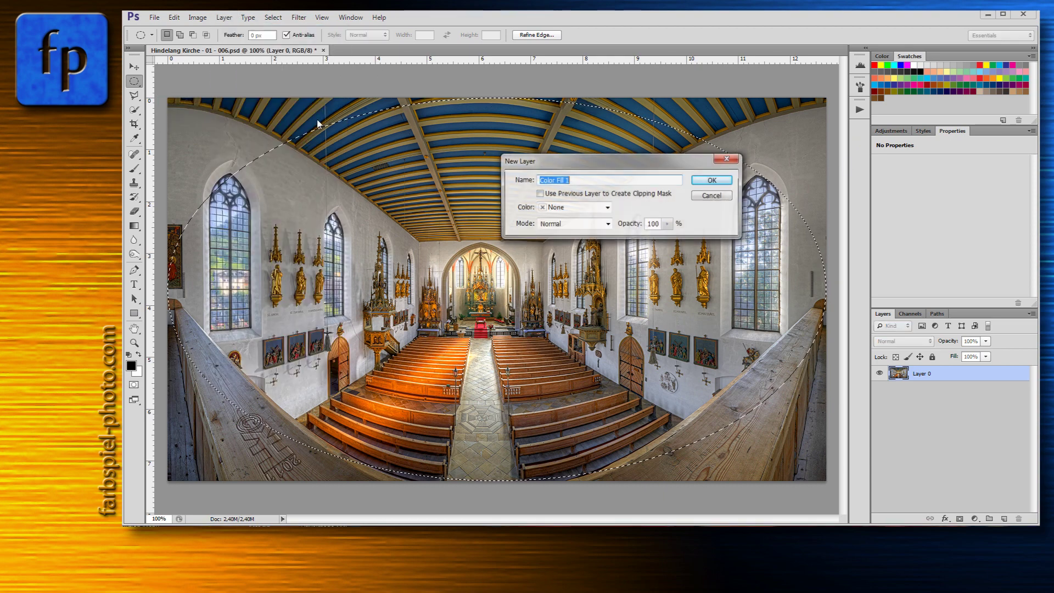
{"action": "left_click", "coordinate": [728, 184]}
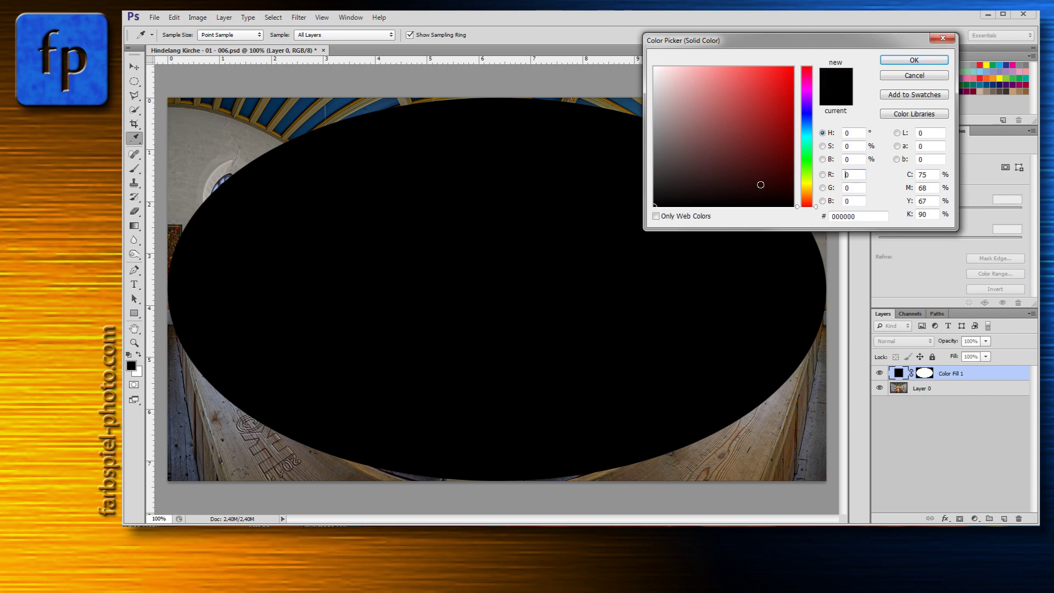
{"action": "key", "text": "Return"}
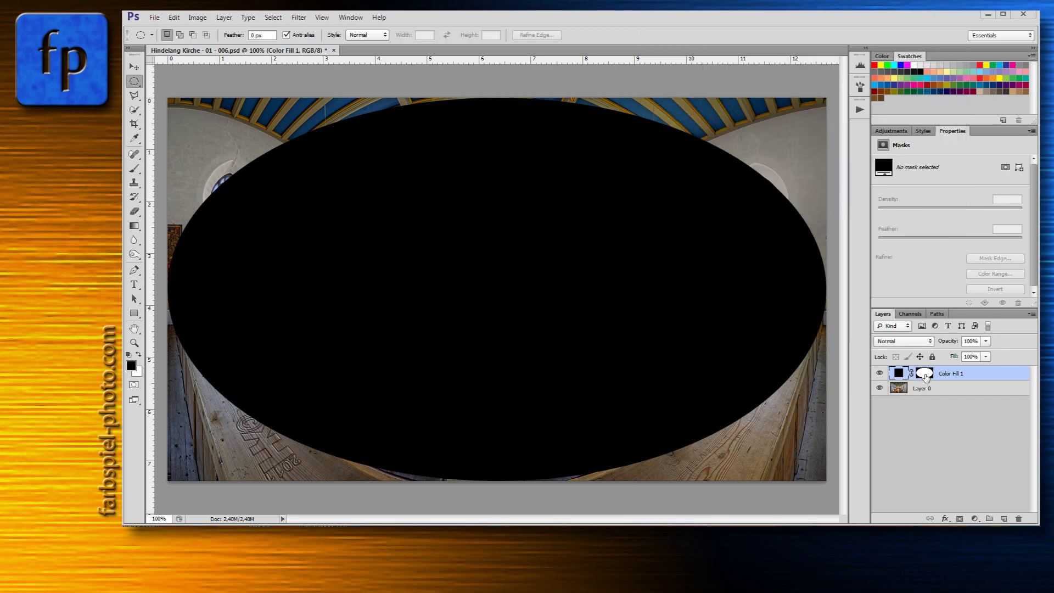
Invert the fill layer's mask, feather it 151 px, and set opacity to 42%.
{"action": "left_click", "coordinate": [925, 373]}
{"action": "key", "text": "ctrl+i"}
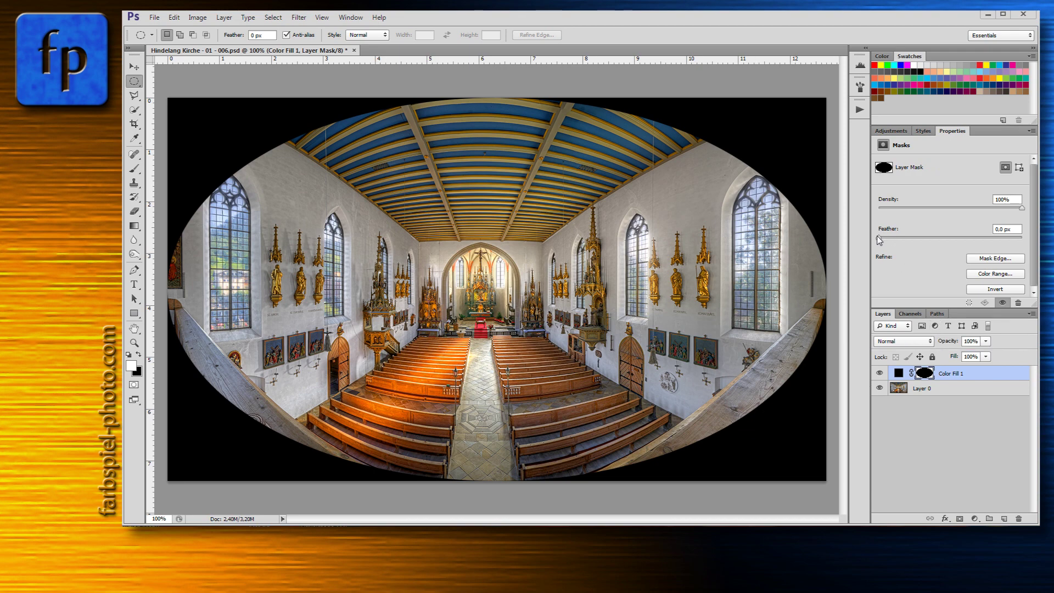
{"action": "left_click_drag", "start_coordinate": [879, 239], "coordinate": [986, 244]}
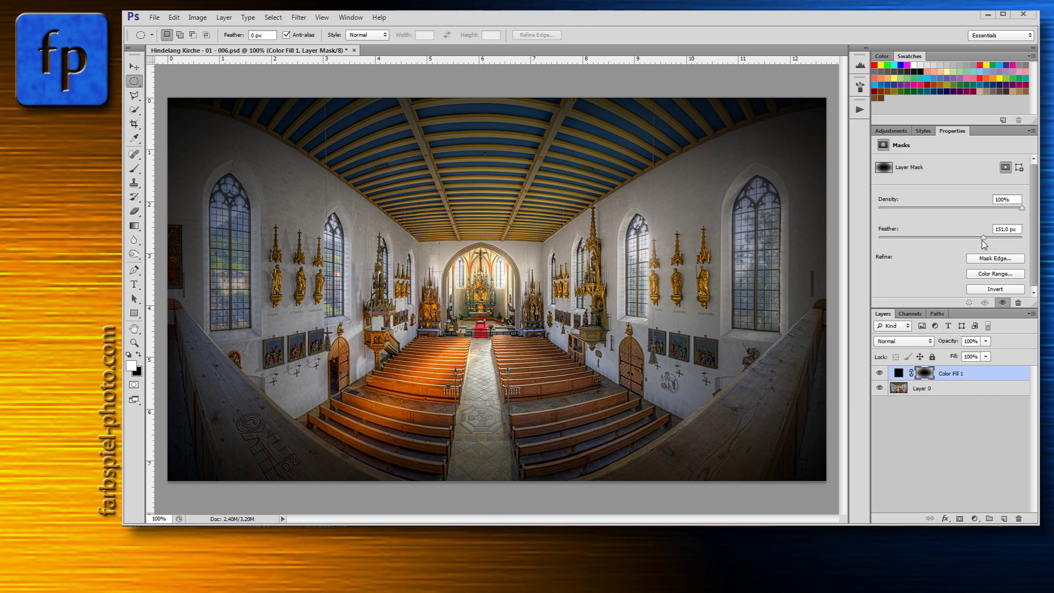
{"action": "left_click_drag", "start_coordinate": [986, 342], "coordinate": [956, 357]}
{"action": "left_click", "coordinate": [983, 342]}
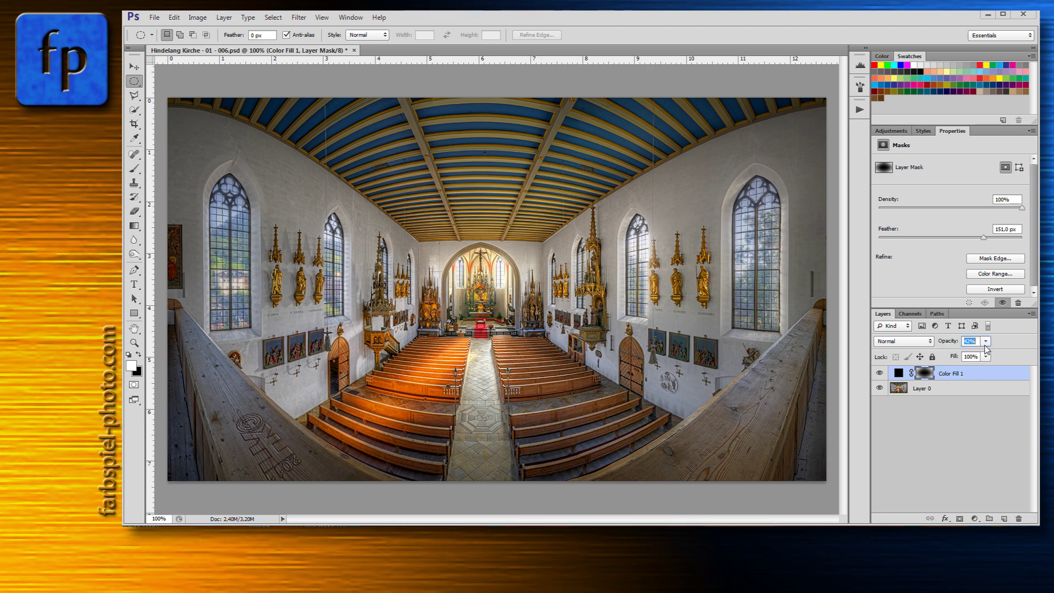
Stop recording, collapse and select the Vignette (selection) action, then delete Color Fill 1.
{"action": "left_click", "coordinate": [860, 110]}
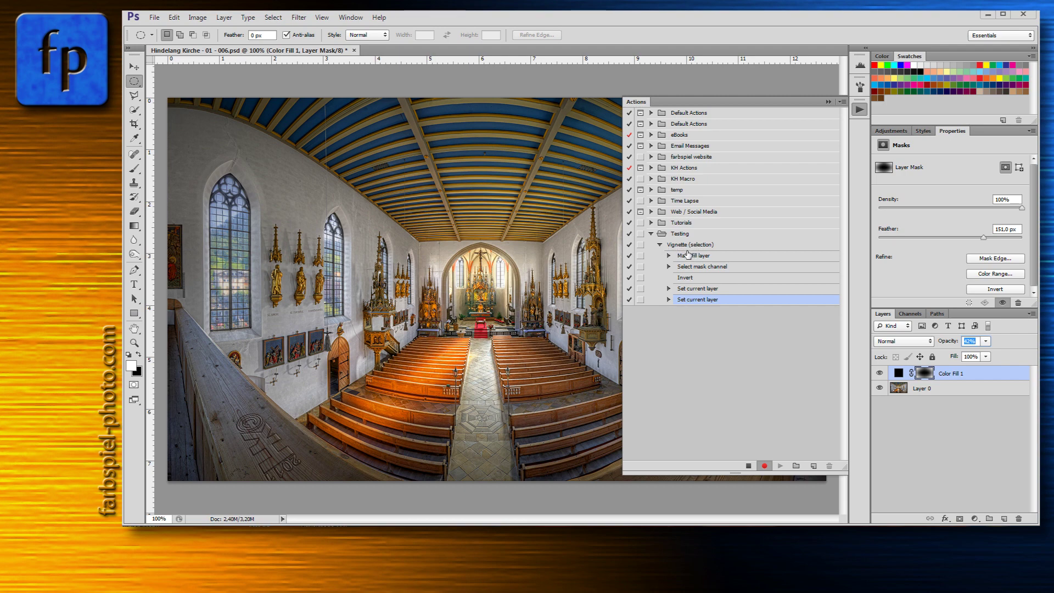
{"action": "left_click", "coordinate": [749, 466]}
{"action": "left_click", "coordinate": [659, 244]}
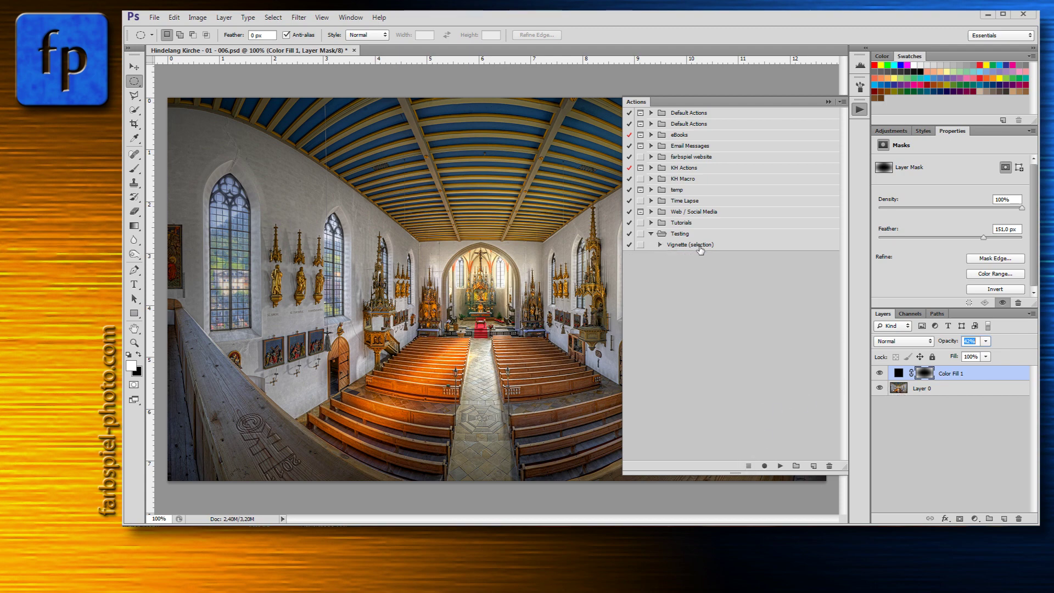
{"action": "left_click", "coordinate": [686, 245]}
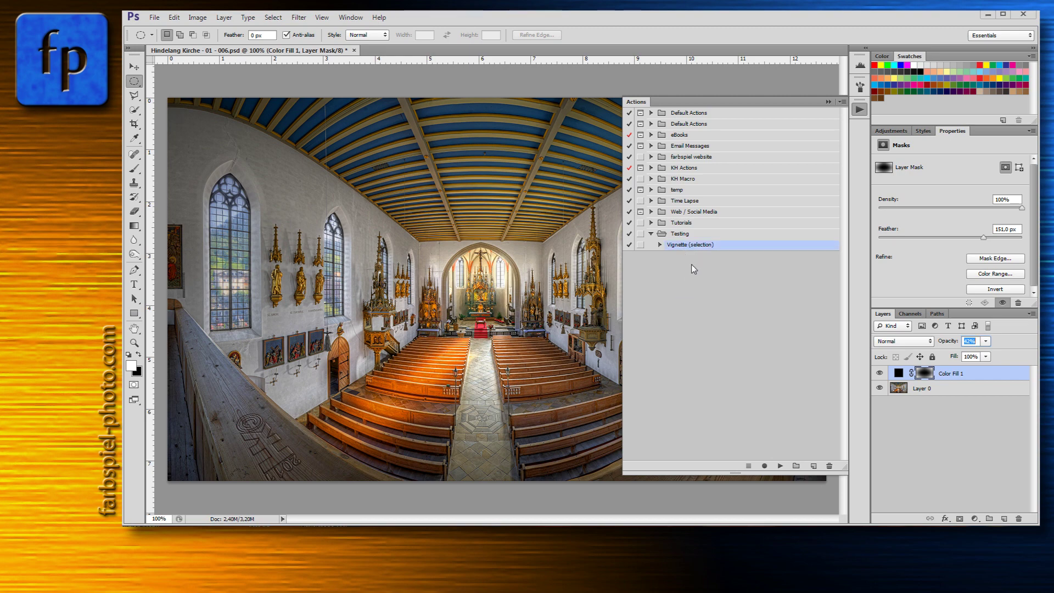
{"action": "left_click_drag", "start_coordinate": [898, 373], "coordinate": [1019, 519]}
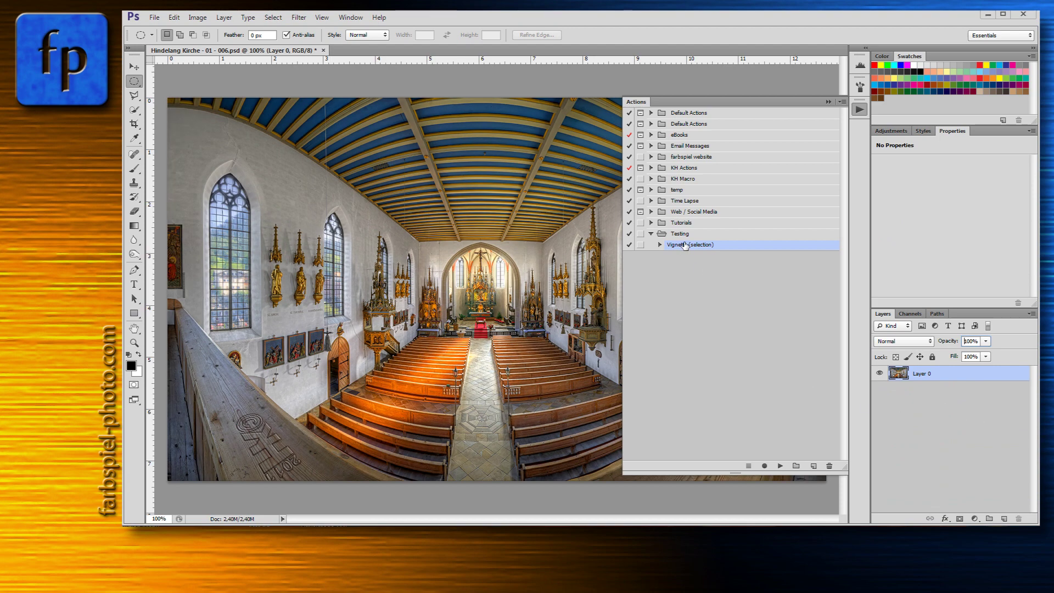
Draw a smaller elliptical selection around the church nave and reopen the Actions list.
{"action": "left_click", "coordinate": [860, 109]}
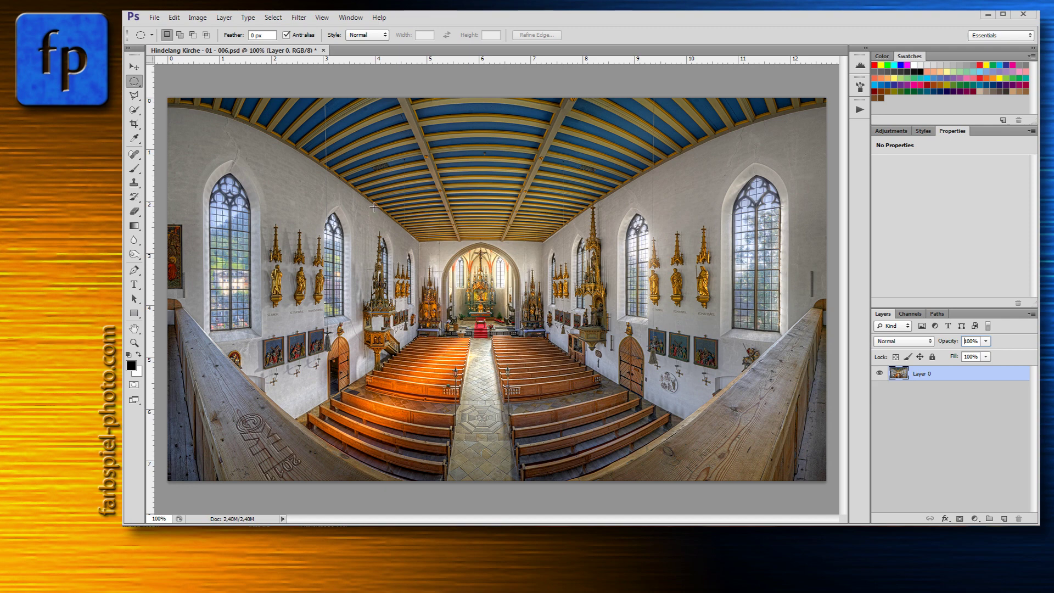
{"action": "left_click_drag", "start_coordinate": [374, 207], "coordinate": [584, 369]}
{"action": "left_click", "coordinate": [860, 109]}
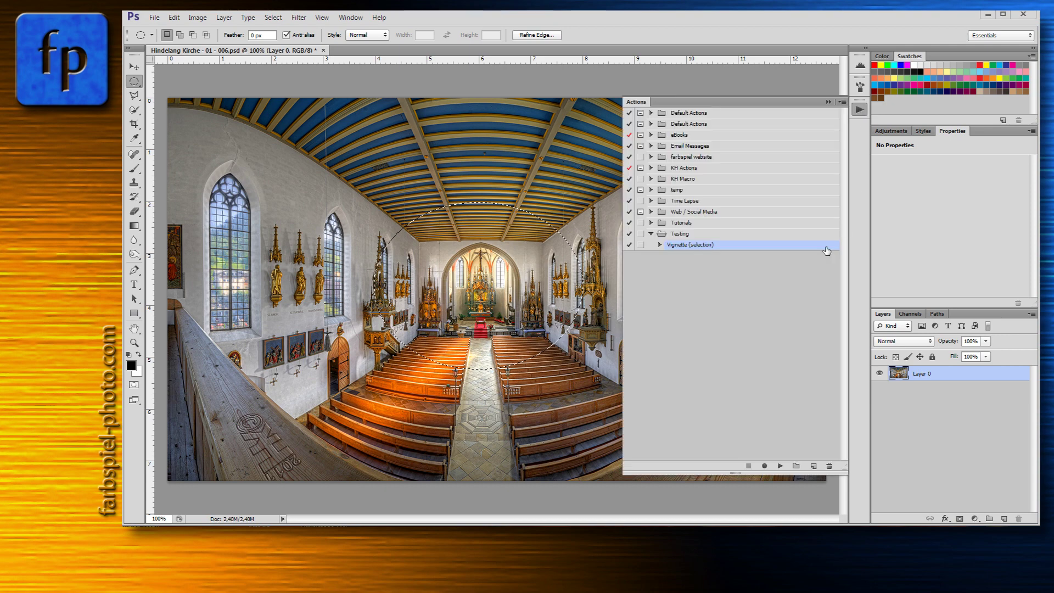
Run the Vignette (selection) action on the ellipse and feather the Color Fill 1 mask to 63.7 px.
{"action": "left_click", "coordinate": [780, 467]}
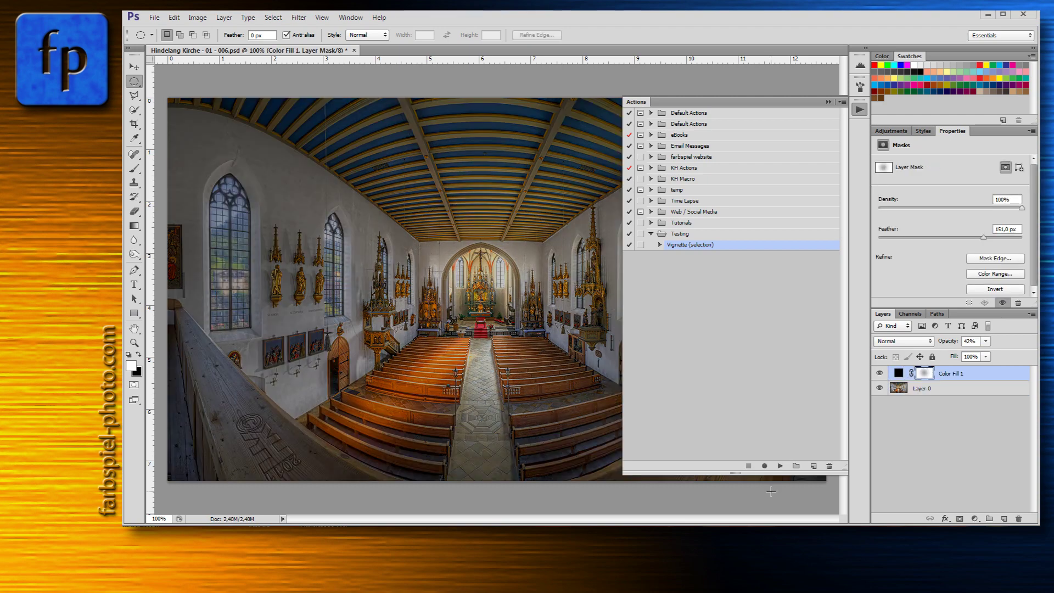
{"action": "left_click", "coordinate": [860, 109]}
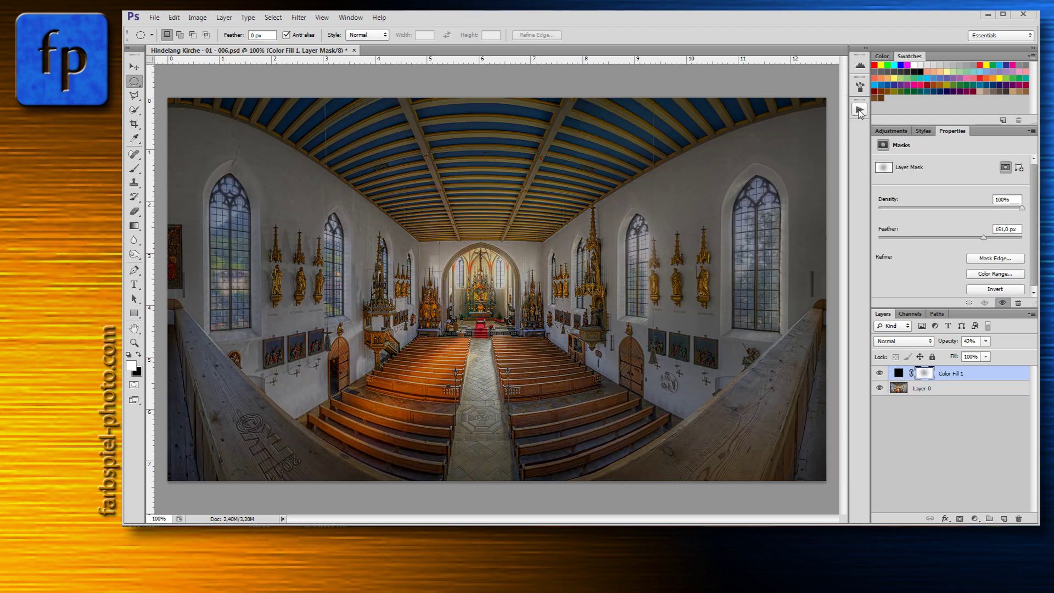
{"action": "left_click", "coordinate": [899, 373]}
{"action": "left_click", "coordinate": [925, 375]}
{"action": "left_click_drag", "start_coordinate": [984, 240], "coordinate": [962, 240]}
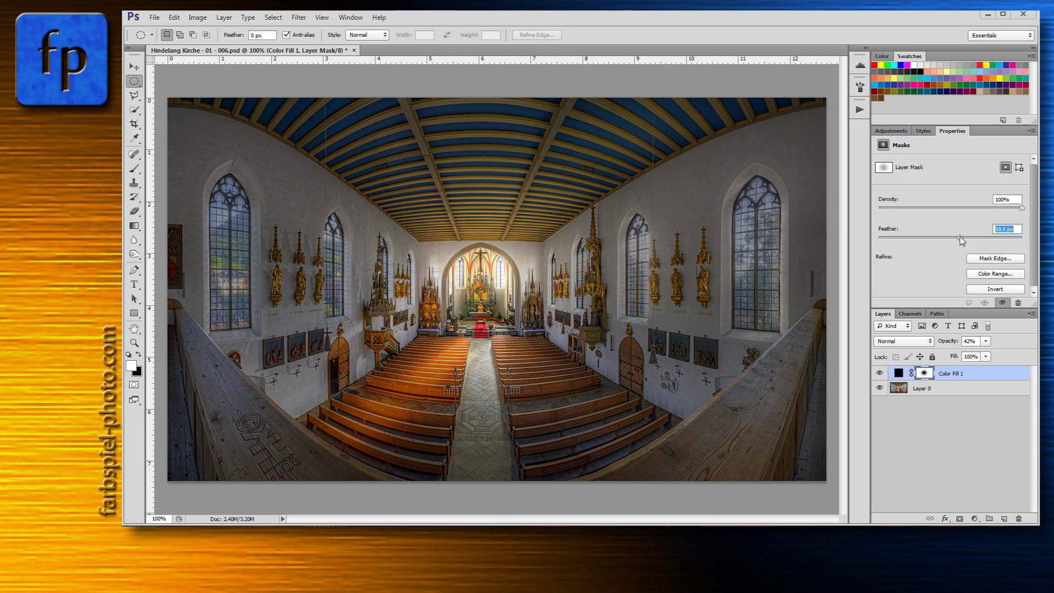
Lower the Color Fill 1 vignette layer's opacity to 9%.
{"action": "left_click", "coordinate": [986, 340]}
{"action": "left_click_drag", "start_coordinate": [987, 358], "coordinate": [973, 356]}
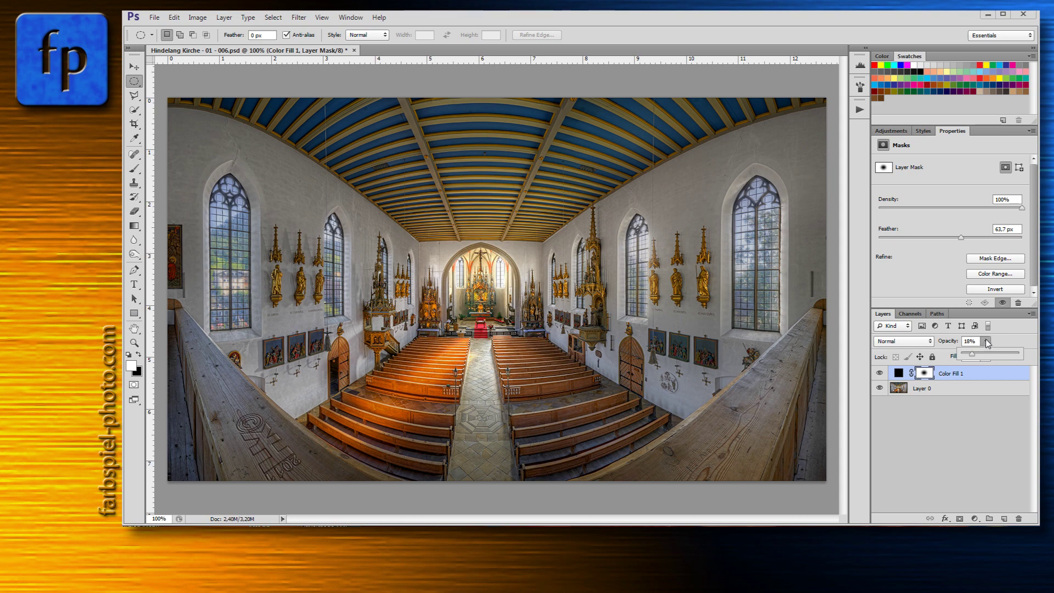
{"action": "left_click", "coordinate": [988, 343]}
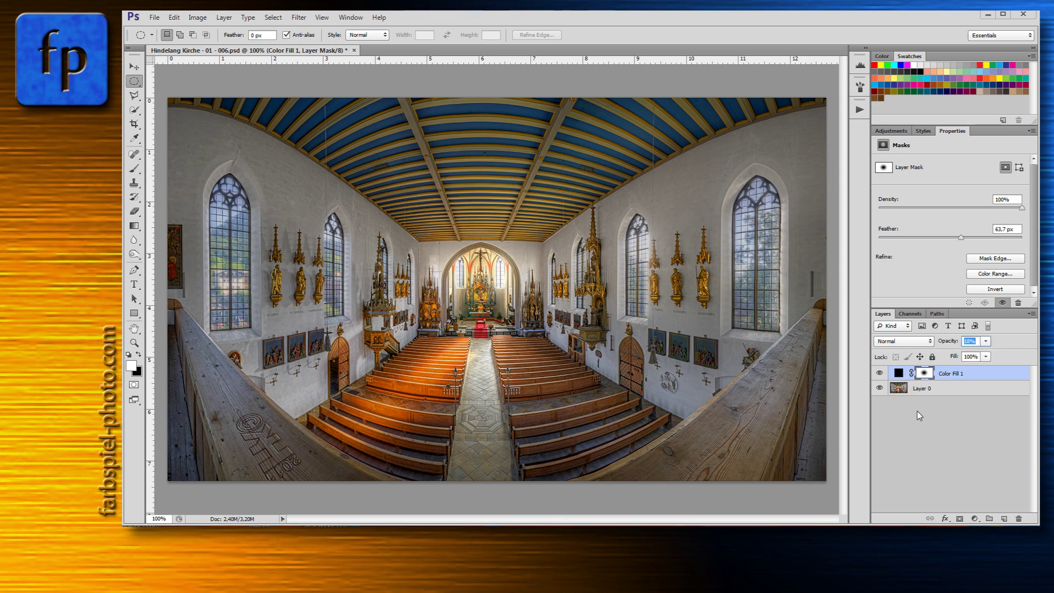
{"action": "type", "text": "9"}
{"action": "key", "text": "Return"}
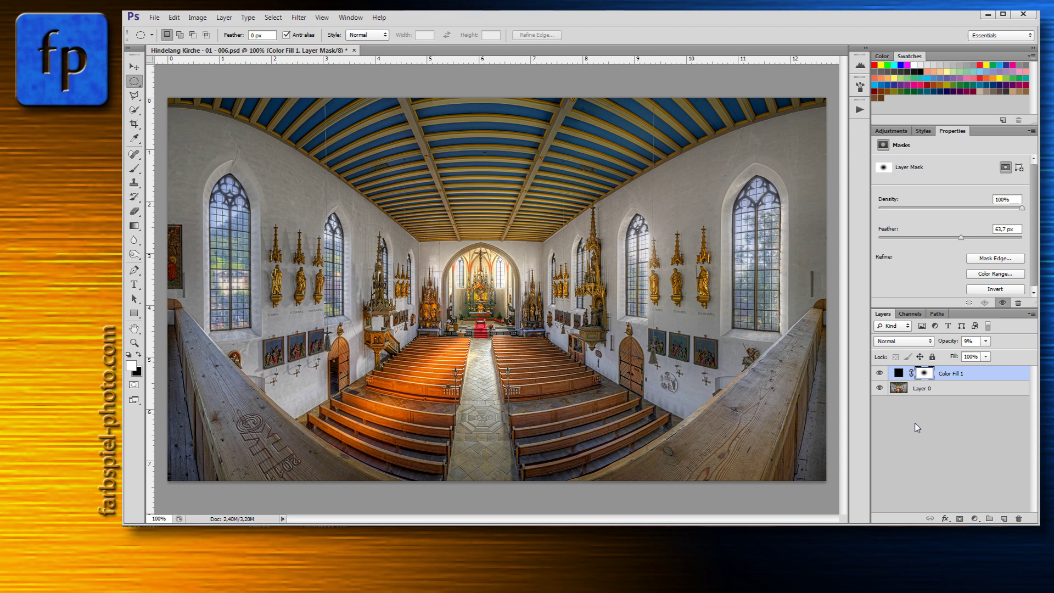